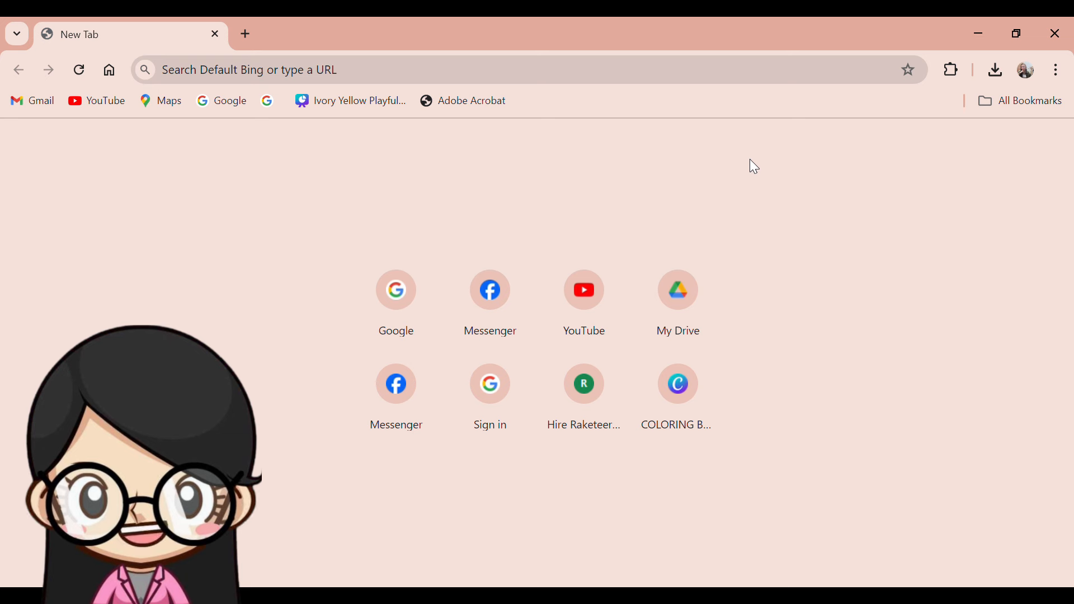
Step: Go to raket.ph and open its login and sign-up page
{"action": "type", "text": "raket.ph"}
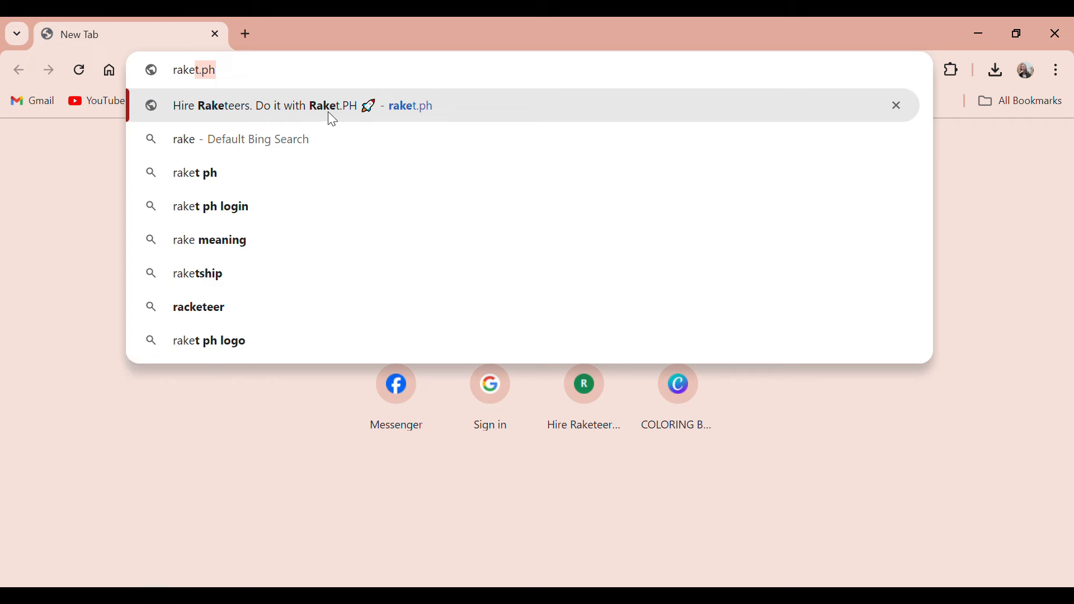
{"action": "left_click", "coordinate": [329, 106]}
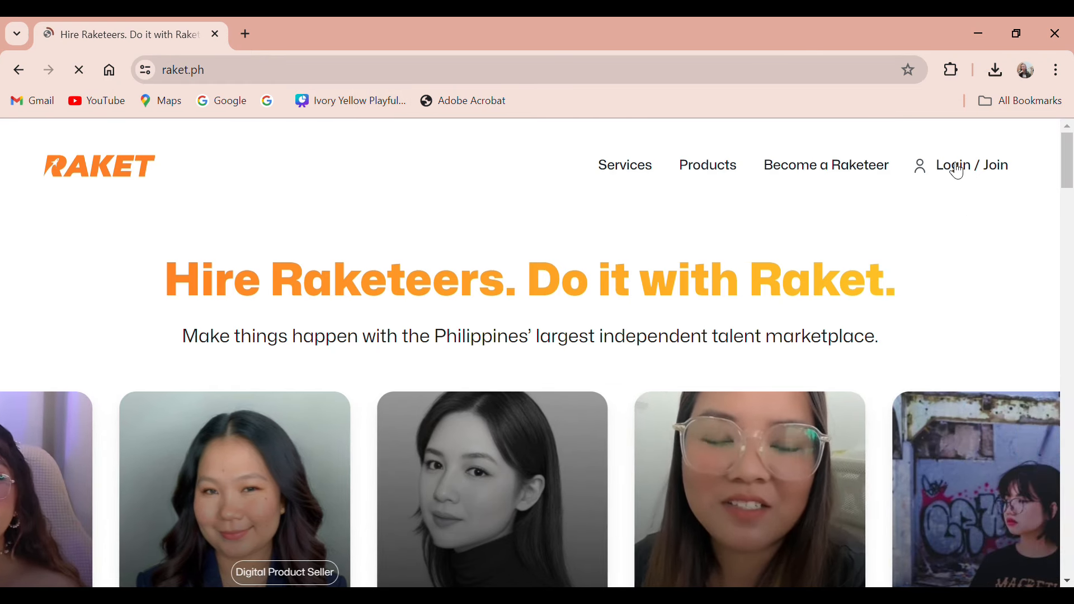
{"action": "left_click", "coordinate": [960, 169]}
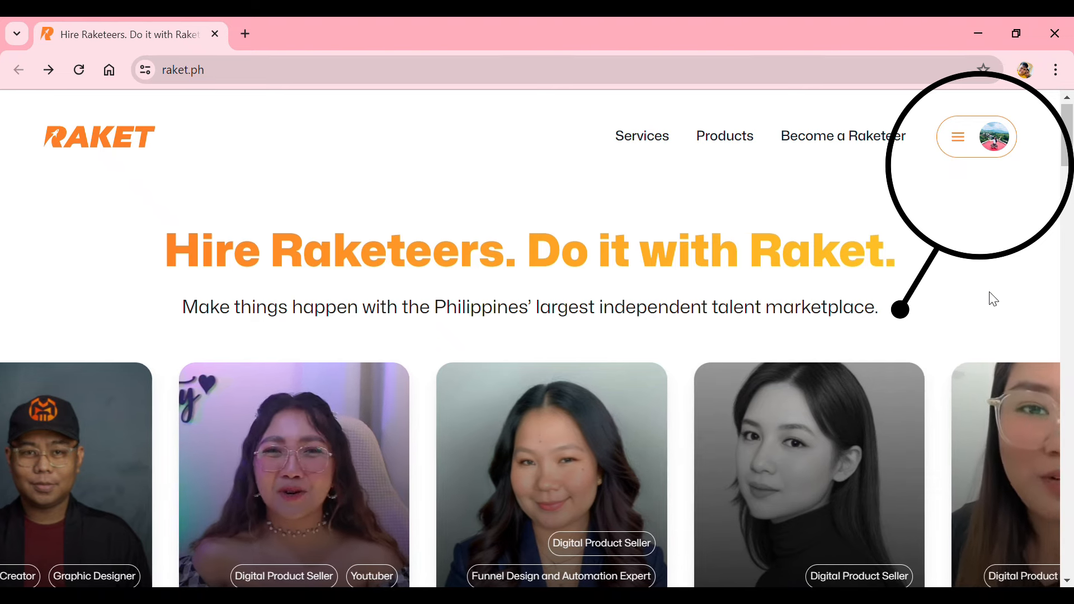
Step: Open the RaketShip profile editor from the account's own options
{"action": "left_click", "coordinate": [1000, 151]}
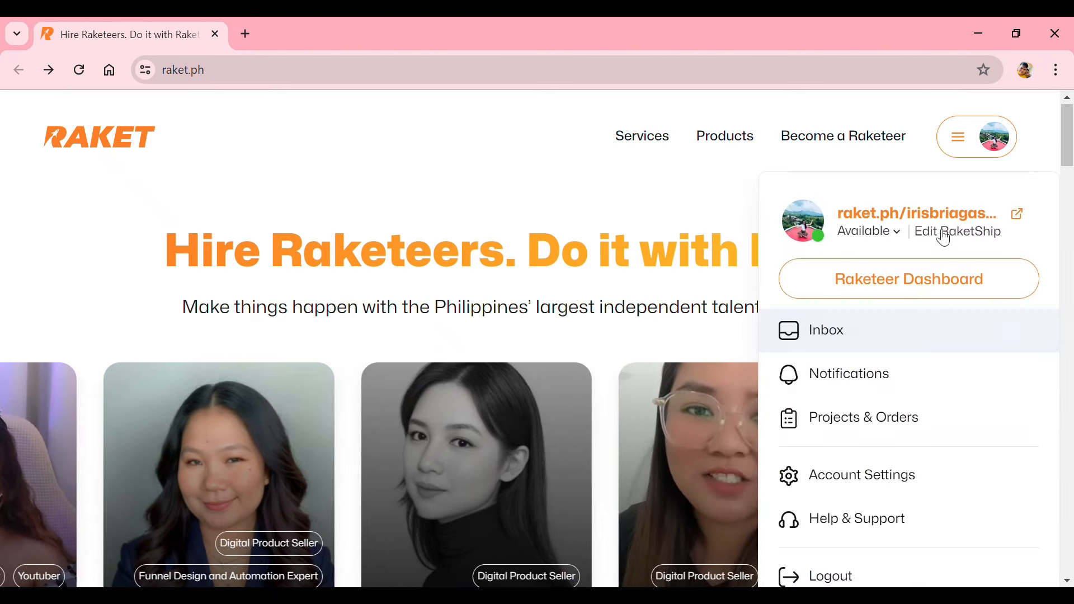
{"action": "left_click", "coordinate": [942, 237]}
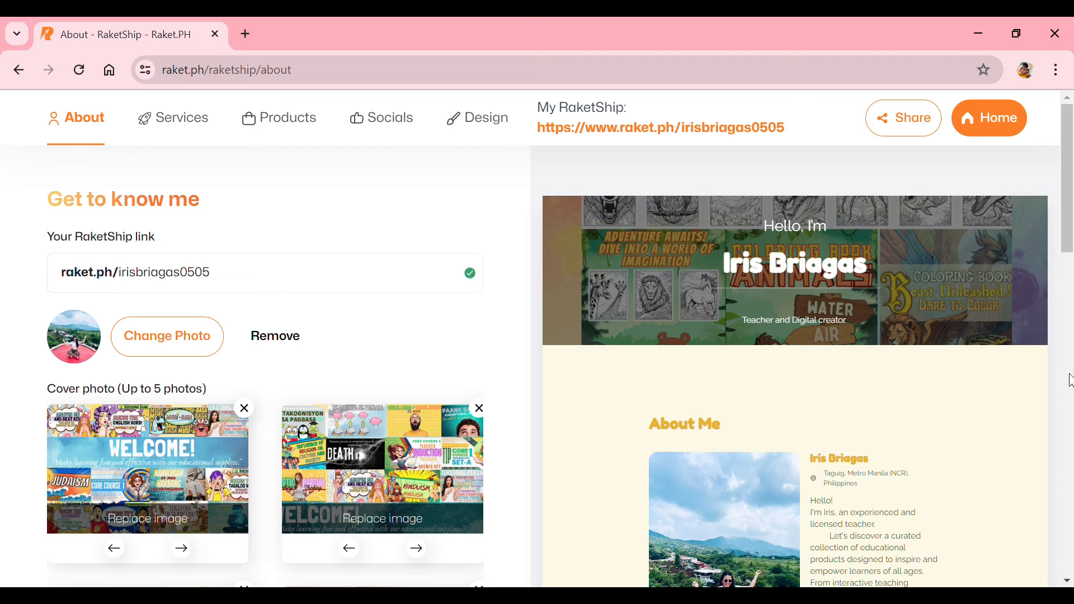
Step: Add the stock photo of a pink speckled streak on a pale background as the fifth cover photo
{"action": "left_click", "coordinate": [1069, 381]}
{"action": "left_click", "coordinate": [1070, 161]}
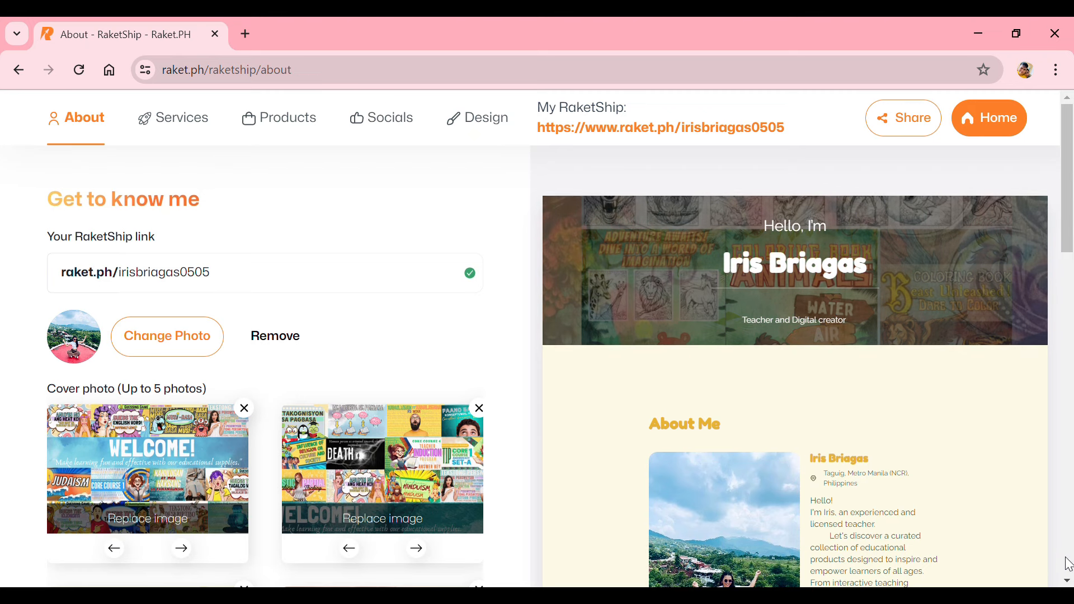
{"action": "scroll", "coordinate": [1068, 580], "scroll_direction": "down", "scroll_amount": 3}
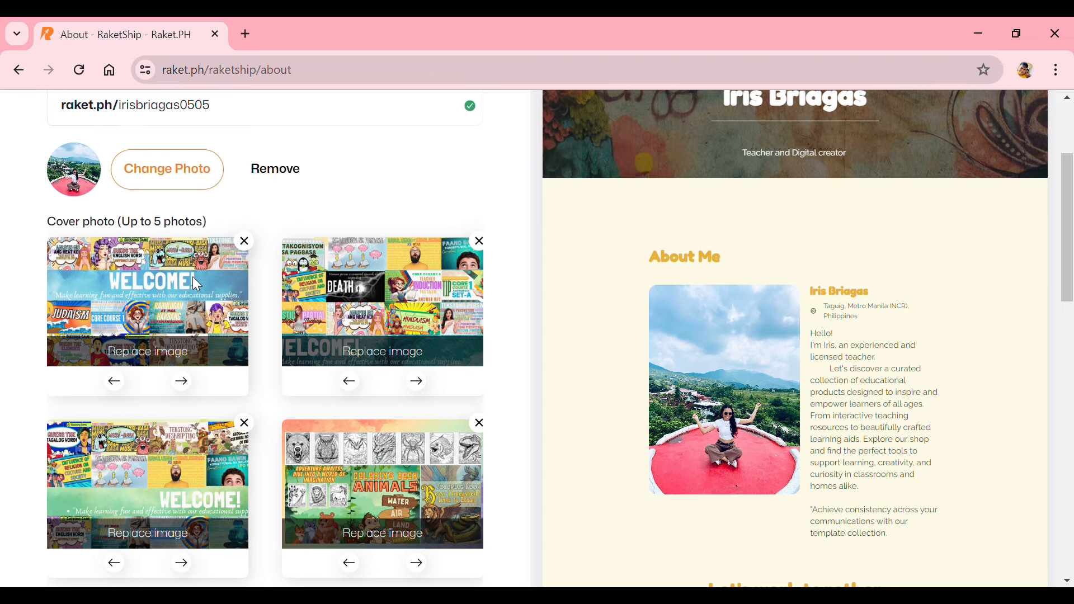
{"action": "scroll", "coordinate": [193, 277], "scroll_direction": "down", "scroll_amount": 4}
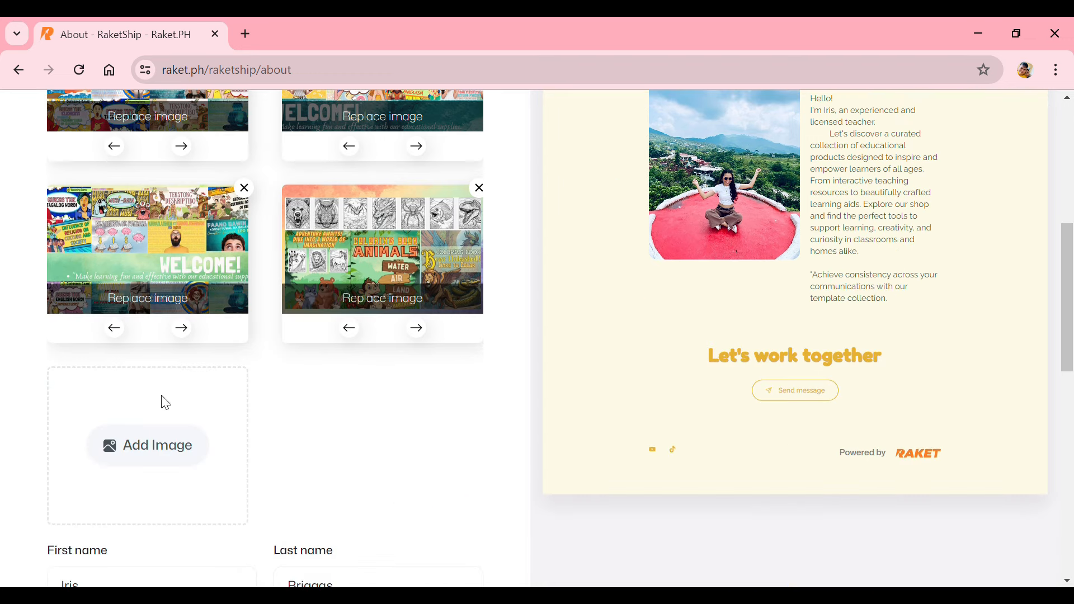
{"action": "left_click", "coordinate": [151, 455]}
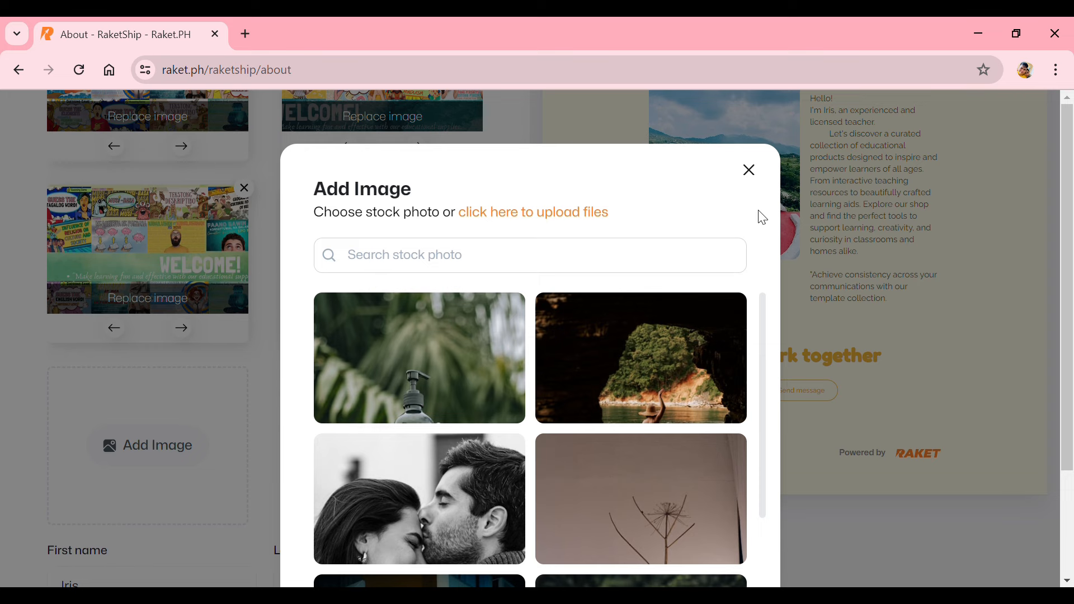
{"action": "scroll", "coordinate": [766, 550], "scroll_direction": "down", "scroll_amount": 3}
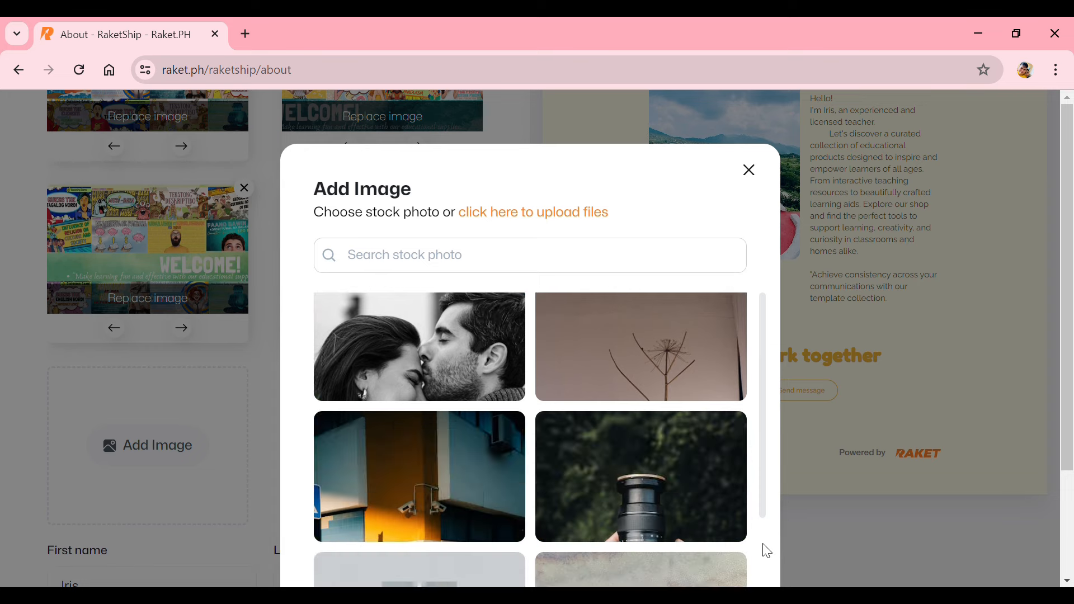
{"action": "scroll", "coordinate": [765, 550], "scroll_direction": "down", "scroll_amount": 3}
{"action": "left_click", "coordinate": [635, 395]}
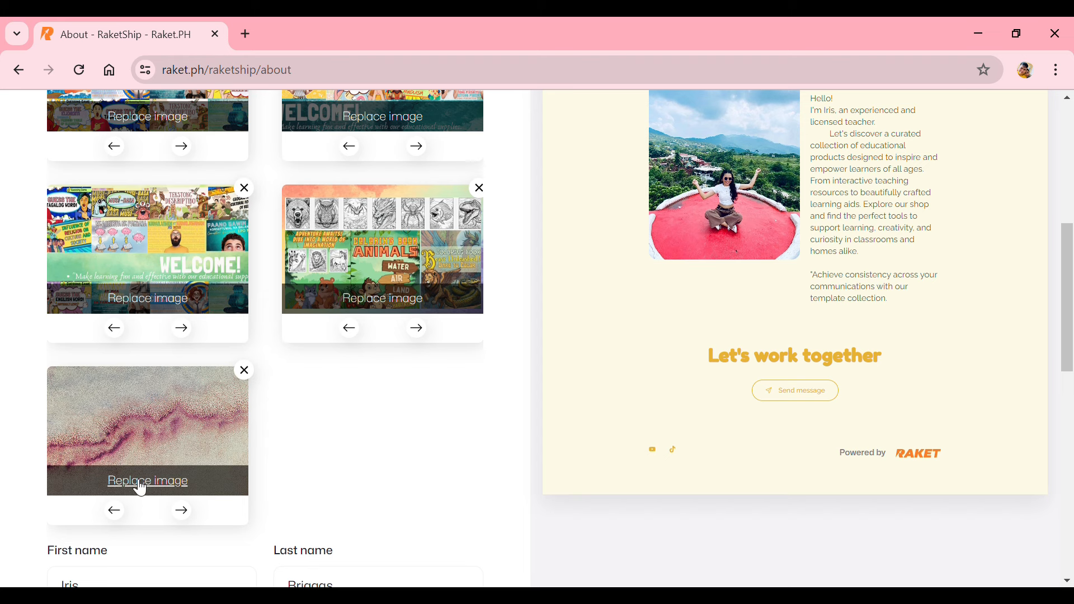
Step: Add "Content Creator - Digital Marketing" as a role on the profile
{"action": "left_click", "coordinate": [1069, 112]}
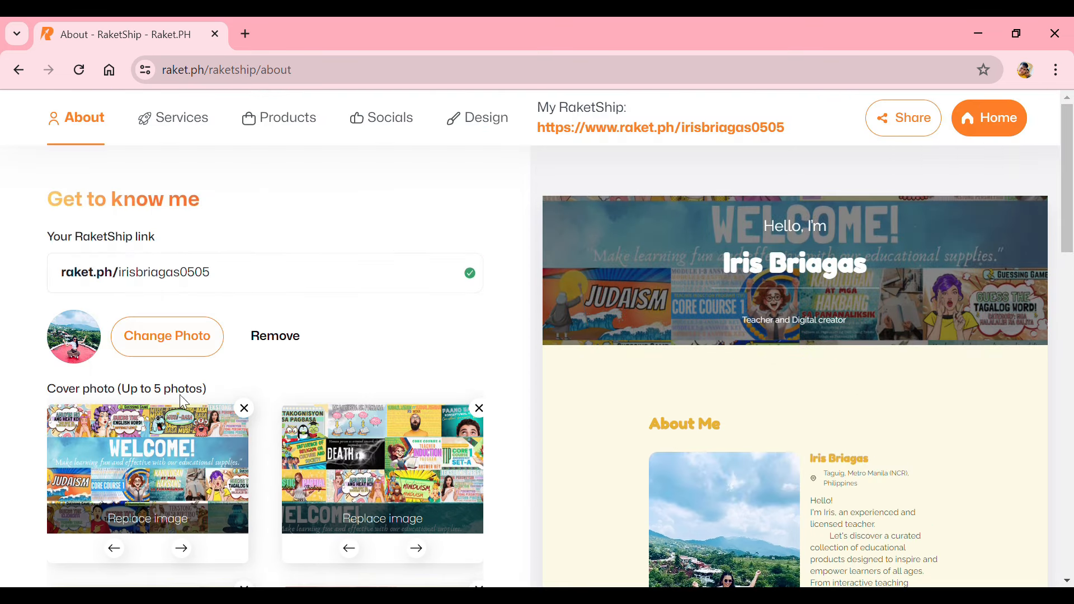
{"action": "left_click", "coordinate": [1068, 581]}
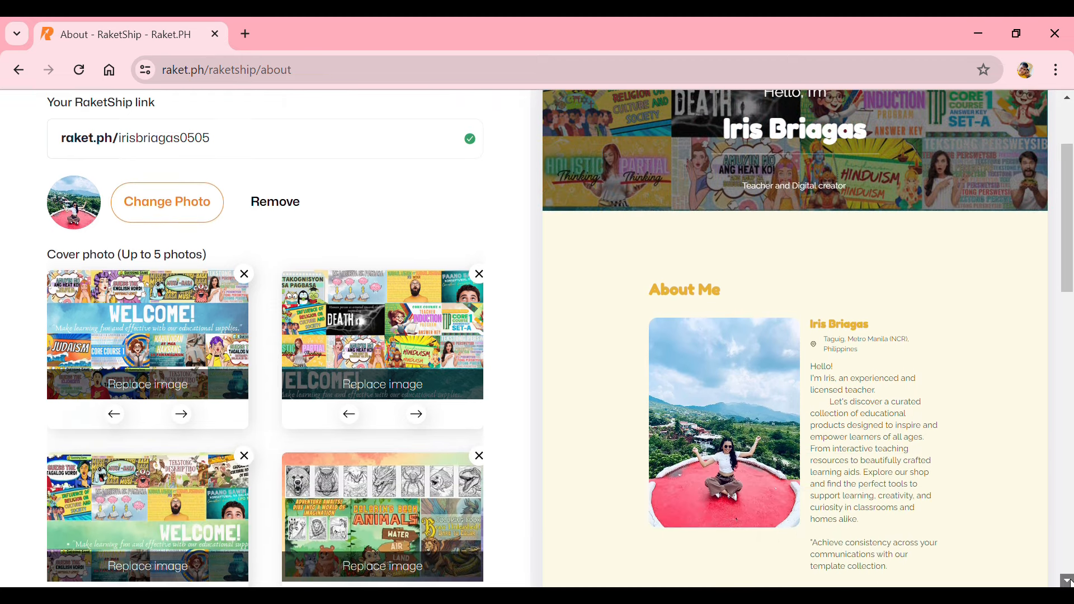
{"action": "left_click", "coordinate": [1069, 581]}
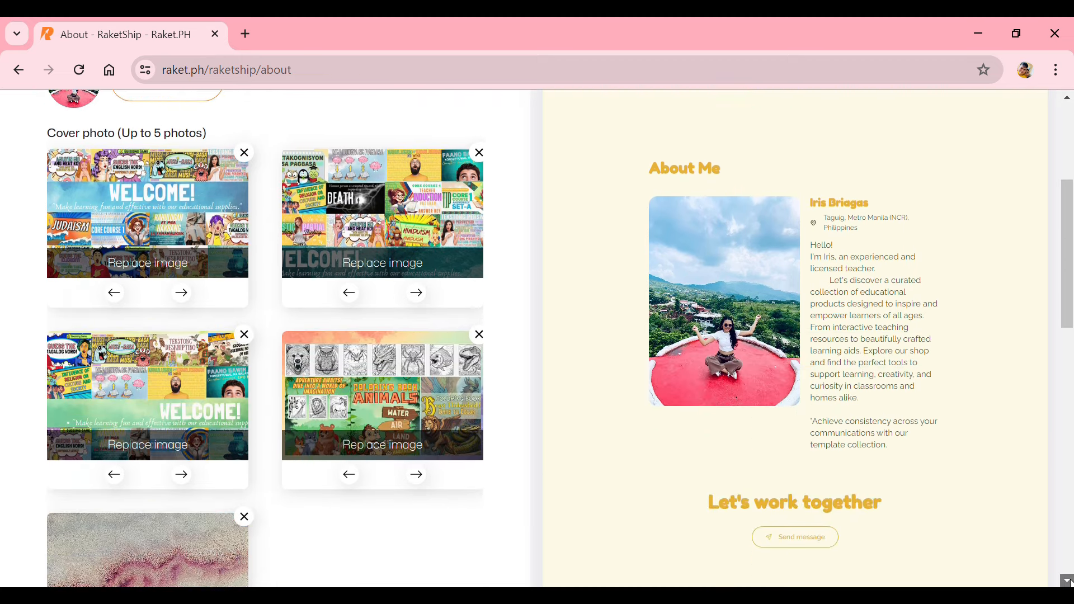
{"action": "scroll", "coordinate": [203, 405], "scroll_direction": "down", "scroll_amount": 6}
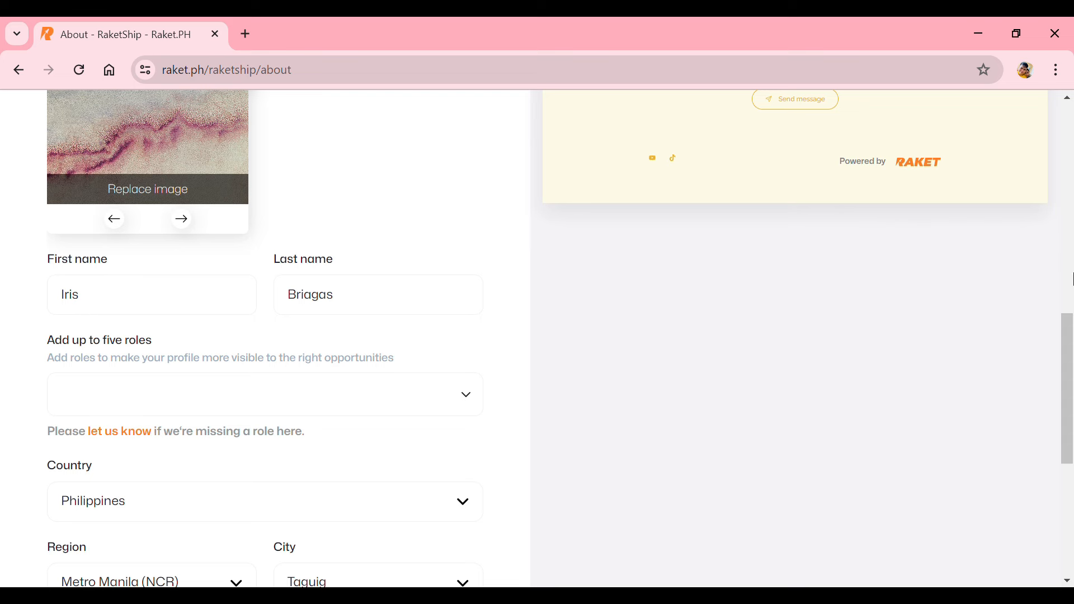
{"action": "left_click", "coordinate": [1069, 100]}
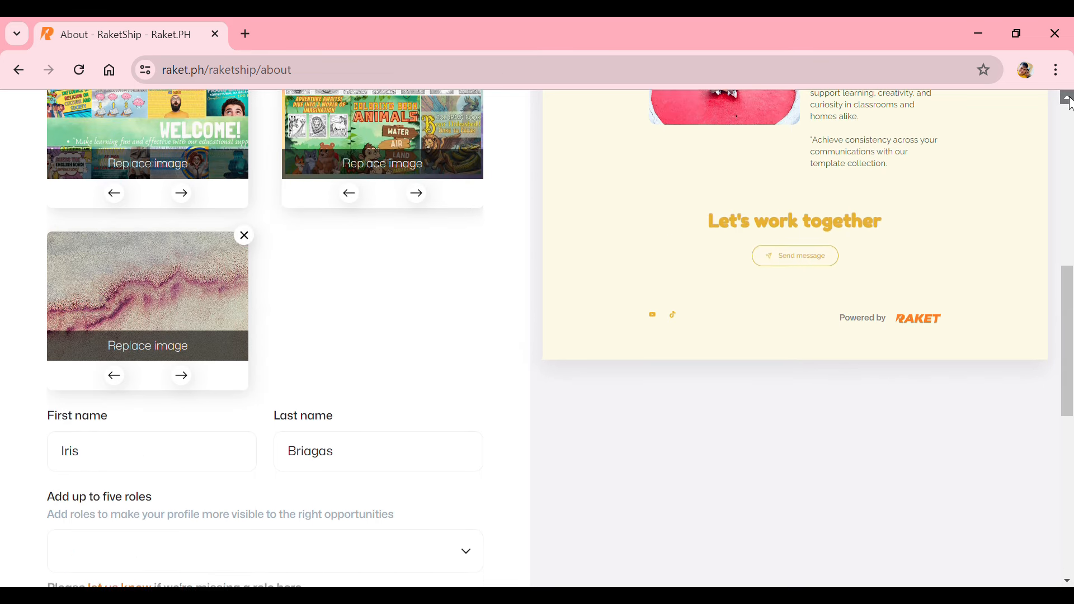
{"action": "left_click", "coordinate": [1068, 581]}
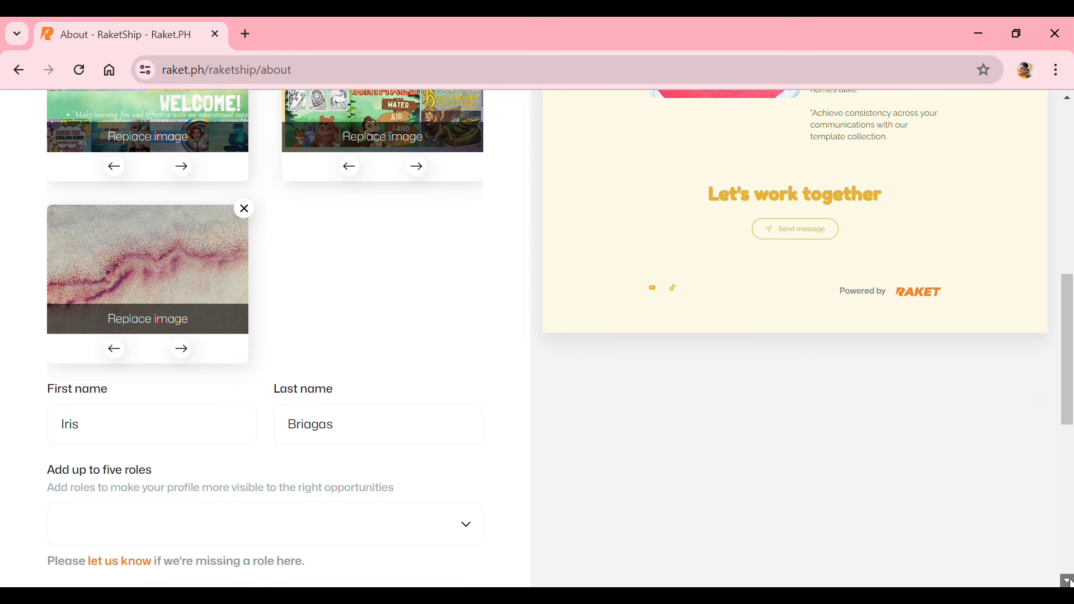
{"action": "left_click", "coordinate": [164, 430]}
{"action": "type", "text": "c"}
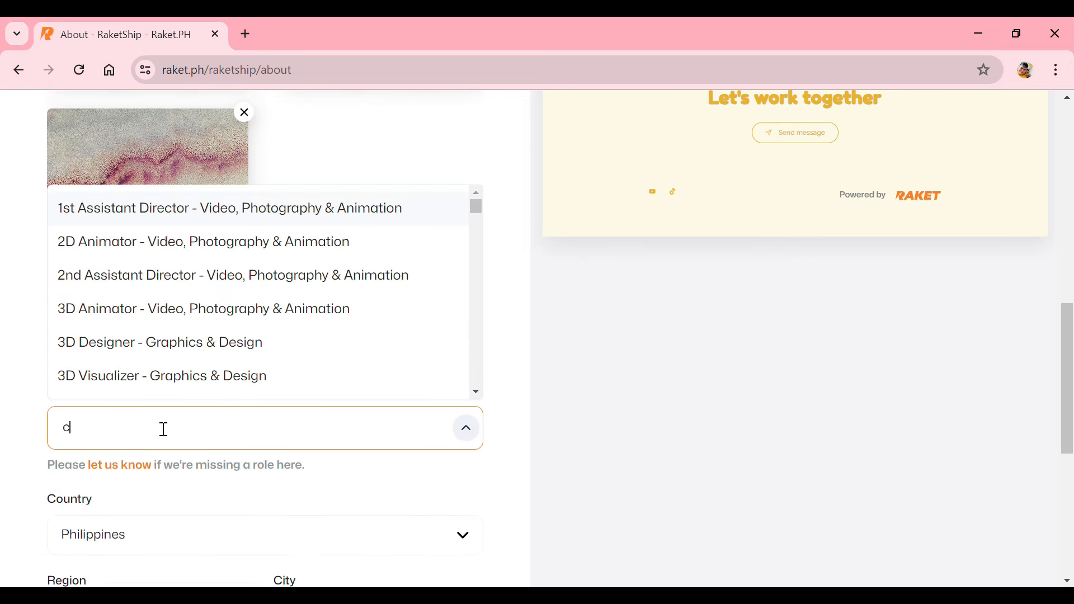
{"action": "type", "text": "ontent"}
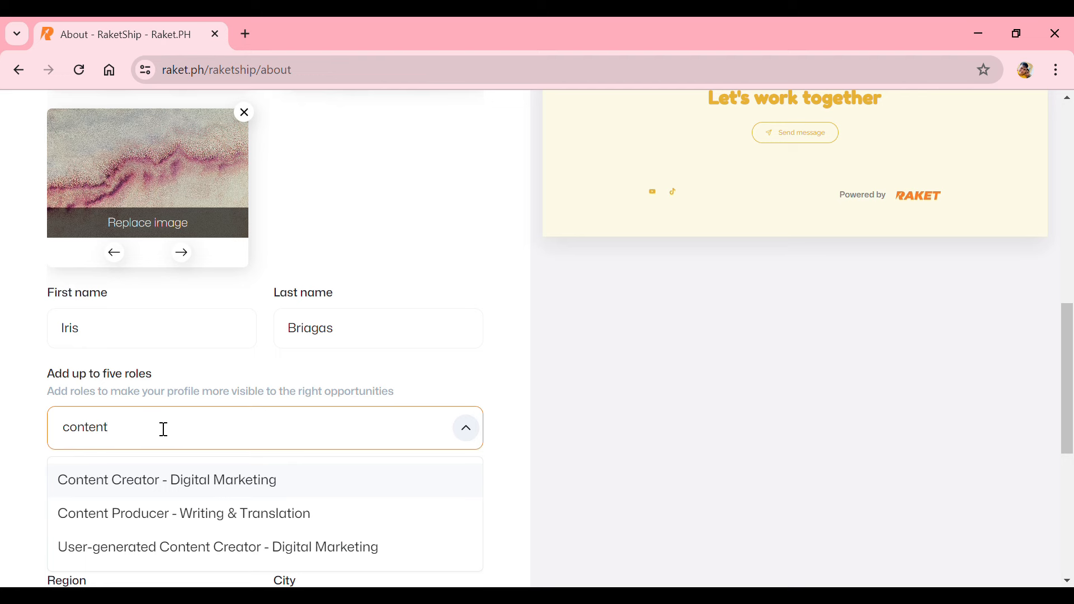
{"action": "left_click", "coordinate": [189, 481]}
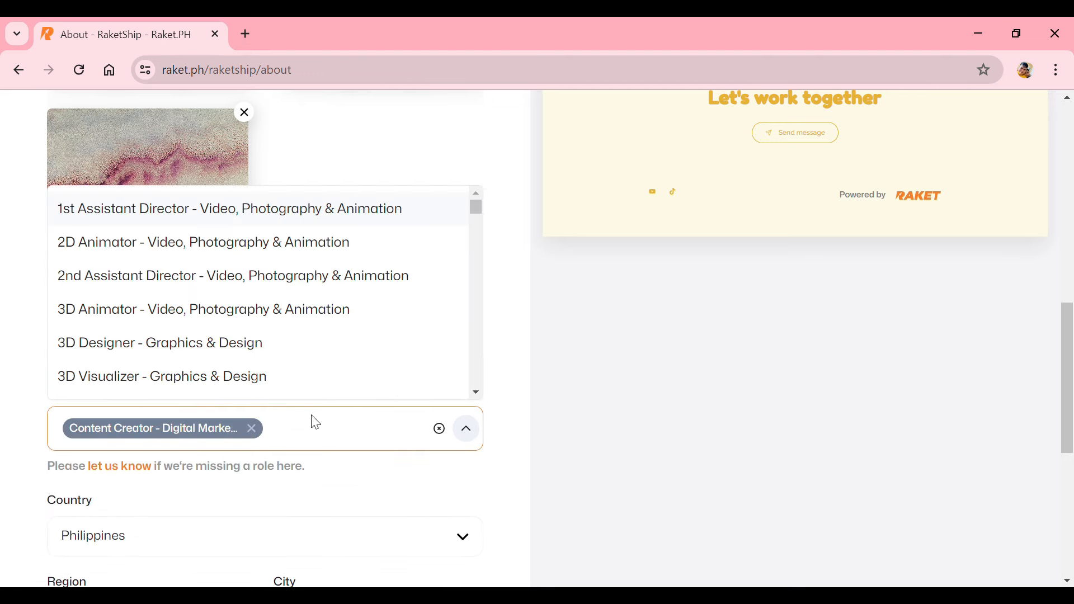
Step: Add "Digital Artist - Graphics & Design" to the profile's roles
{"action": "type", "text": "digital"}
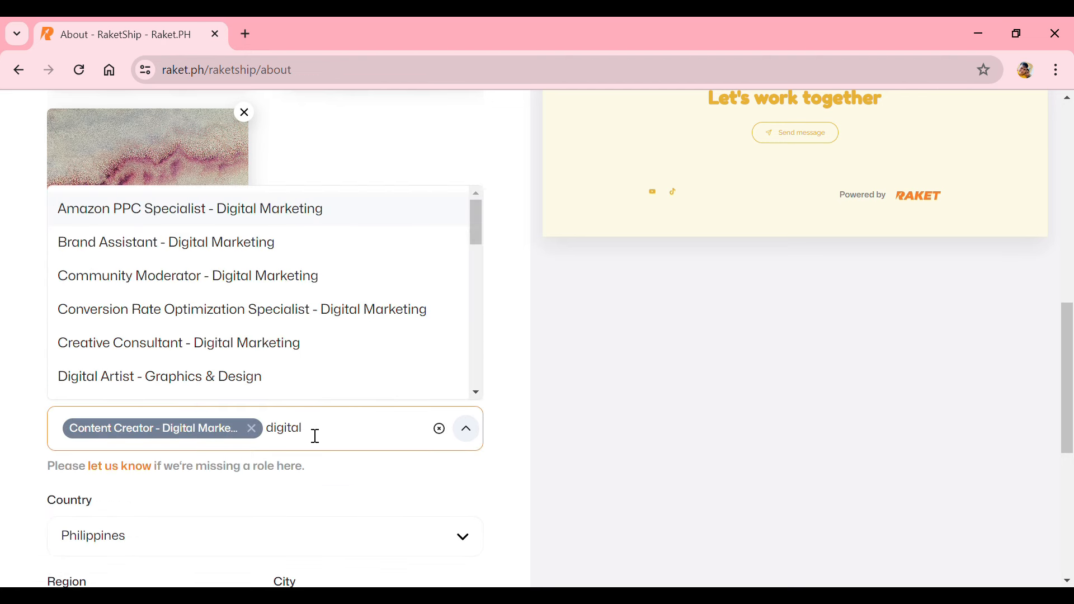
{"action": "type", "text": " artist"}
{"action": "left_click", "coordinate": [266, 486]}
Step: Add "Social Media Freelancer - Digital Marketing" and "Teacher - Lifestyle" to the profile's roles
{"action": "type", "text": "social media "}
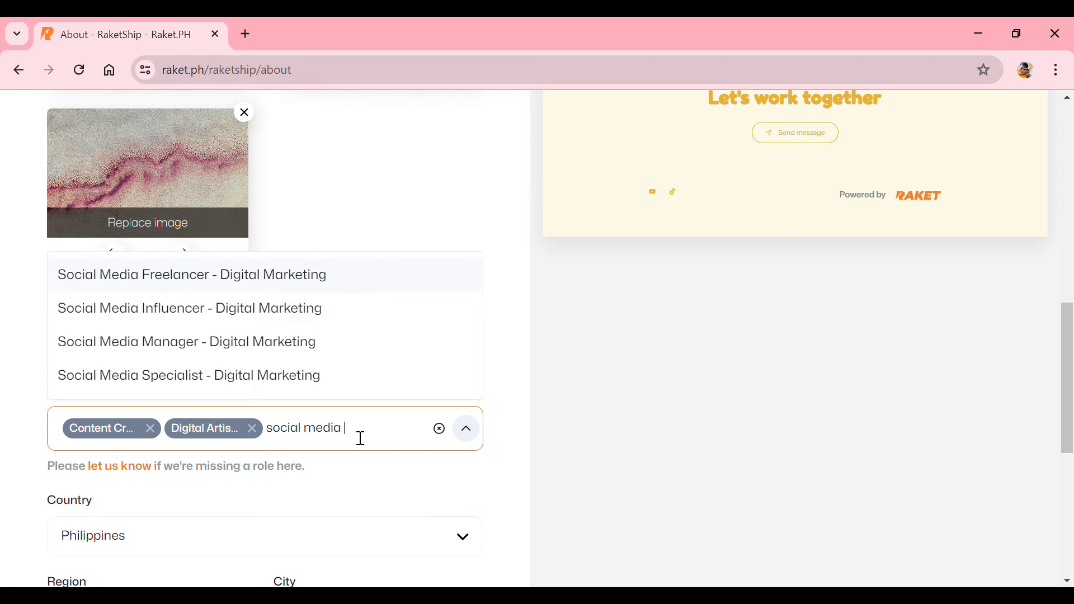
{"action": "type", "text": "freelan"}
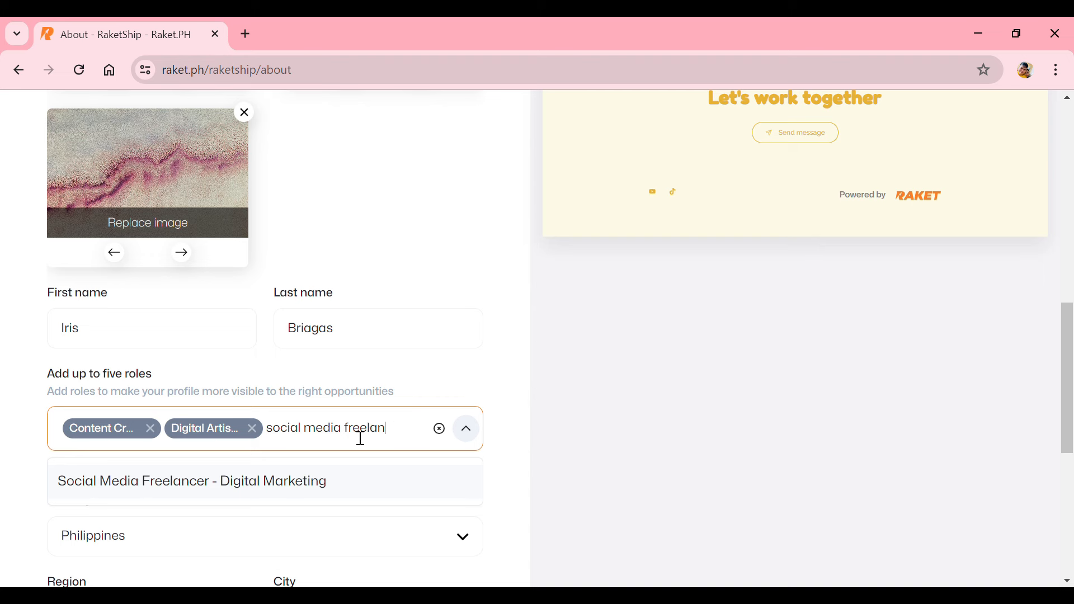
{"action": "key", "text": "Return"}
{"action": "type", "text": "teac"}
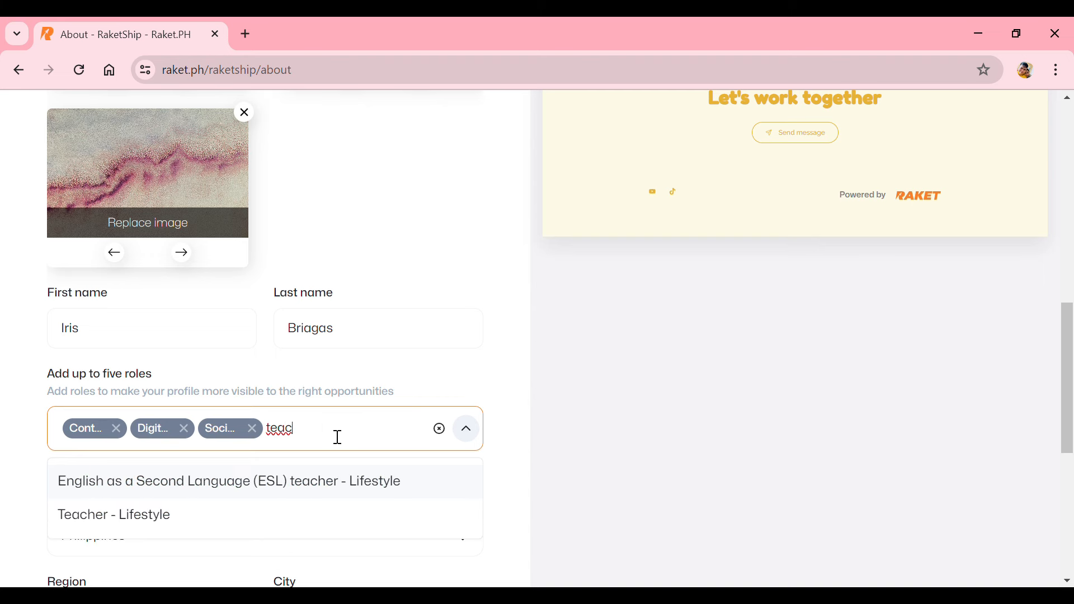
{"action": "left_click", "coordinate": [216, 514]}
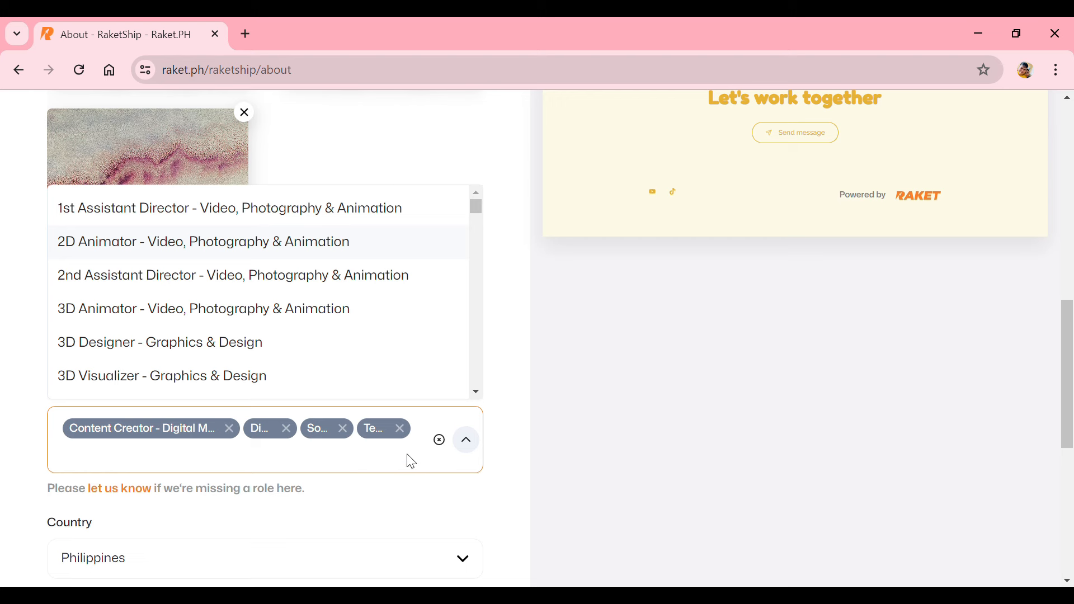
Step: Browse the available role options for the profile
{"action": "scroll", "coordinate": [478, 334], "scroll_direction": "down", "scroll_amount": 3}
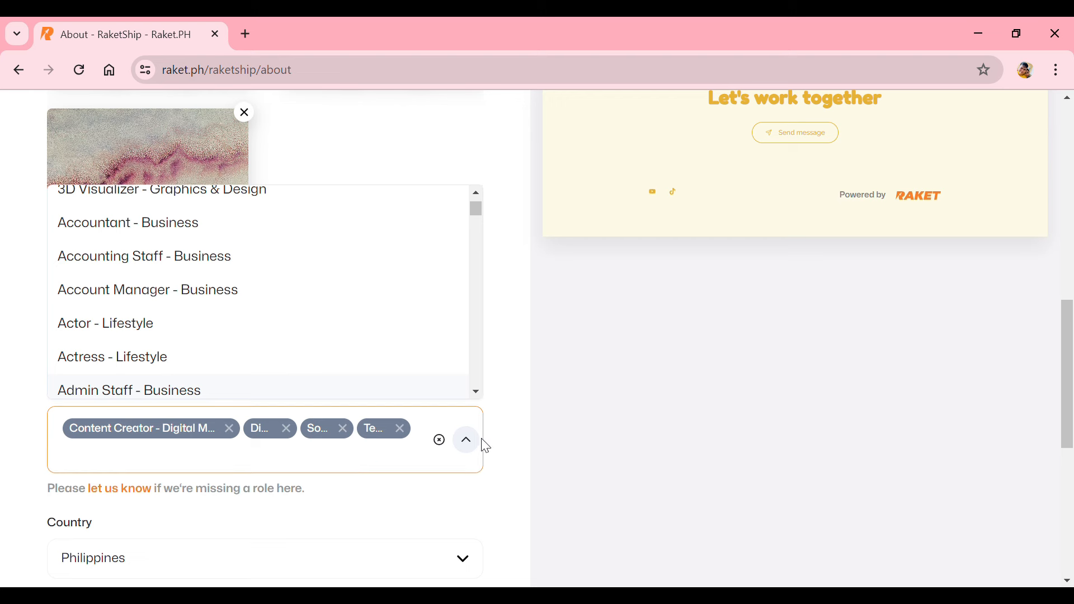
{"action": "left_click", "coordinate": [475, 453]}
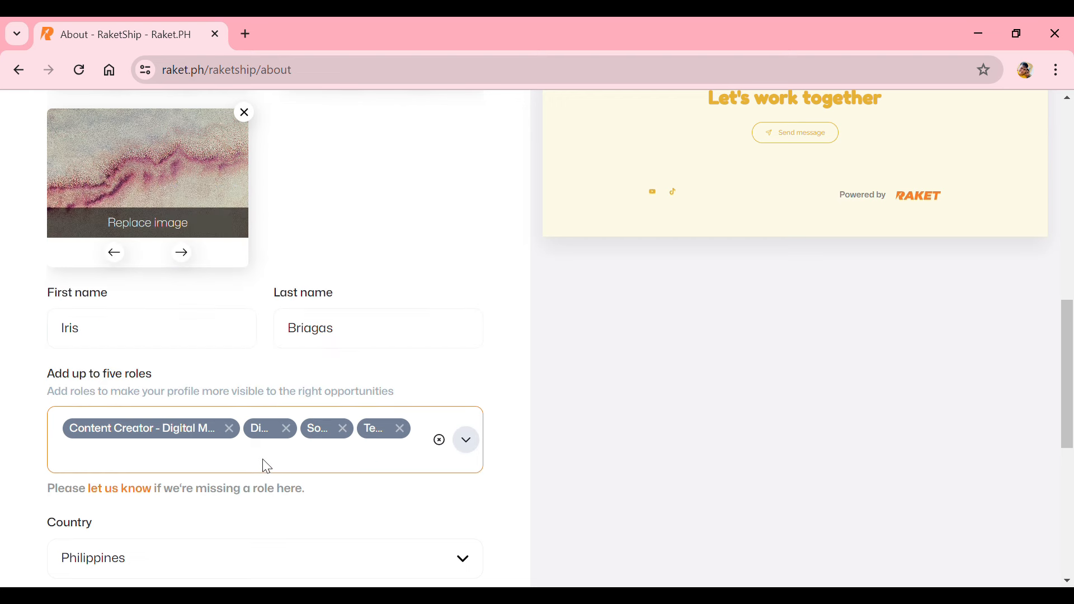
{"action": "left_click", "coordinate": [475, 453]}
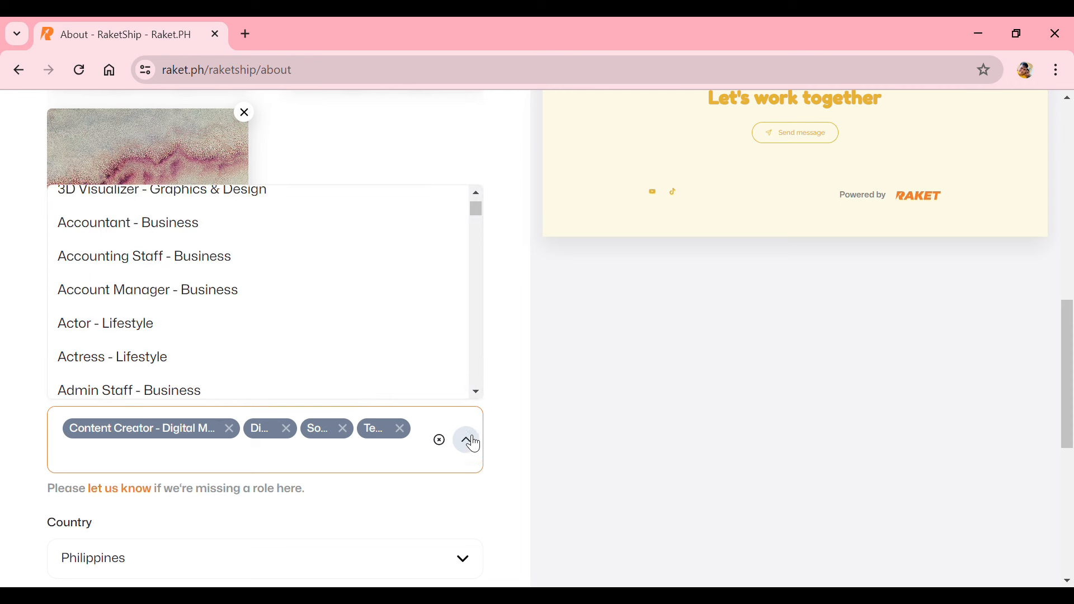
{"action": "left_click", "coordinate": [476, 308]}
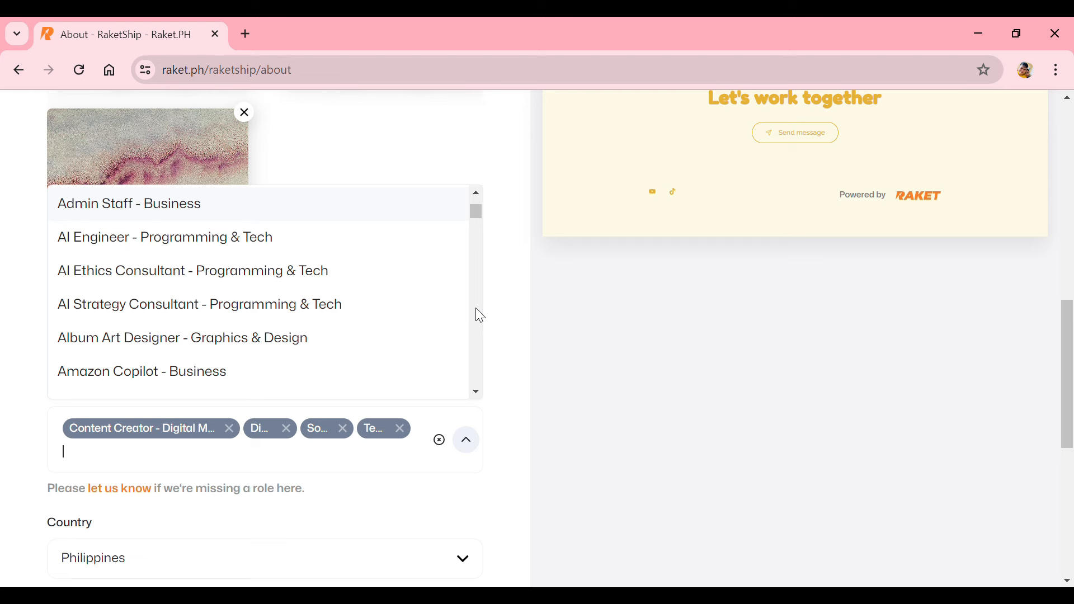
{"action": "left_click", "coordinate": [476, 308]}
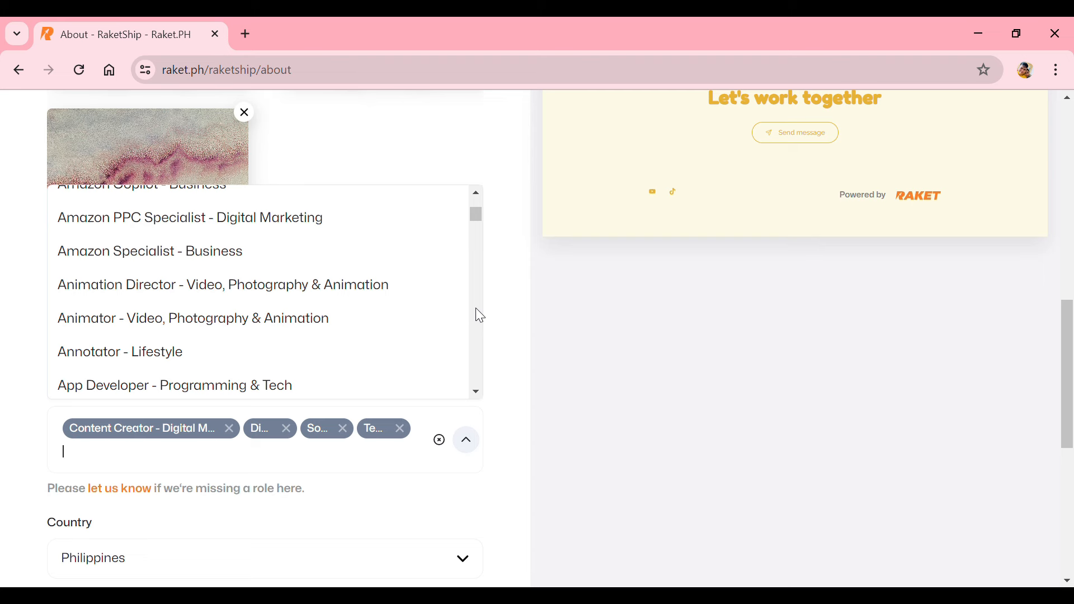
{"action": "left_click", "coordinate": [475, 307]}
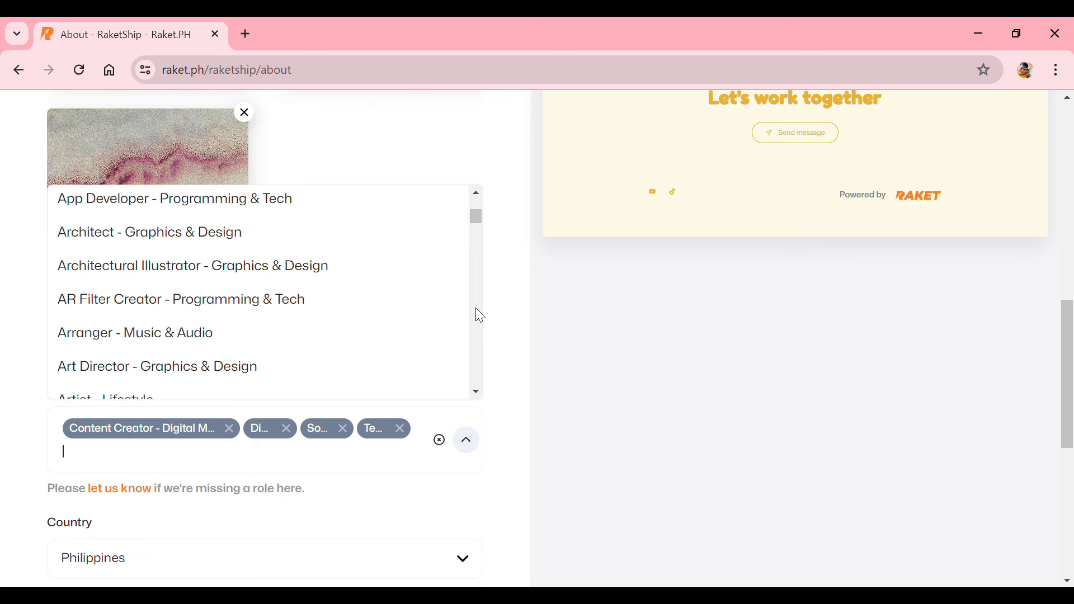
{"action": "left_click", "coordinate": [476, 309]}
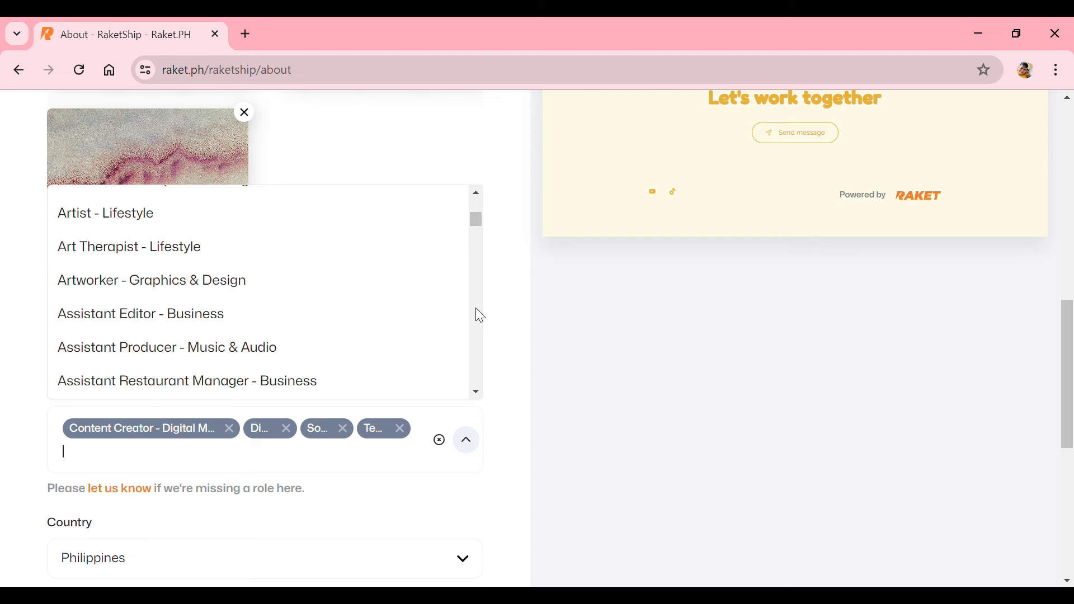
{"action": "left_click", "coordinate": [476, 307]}
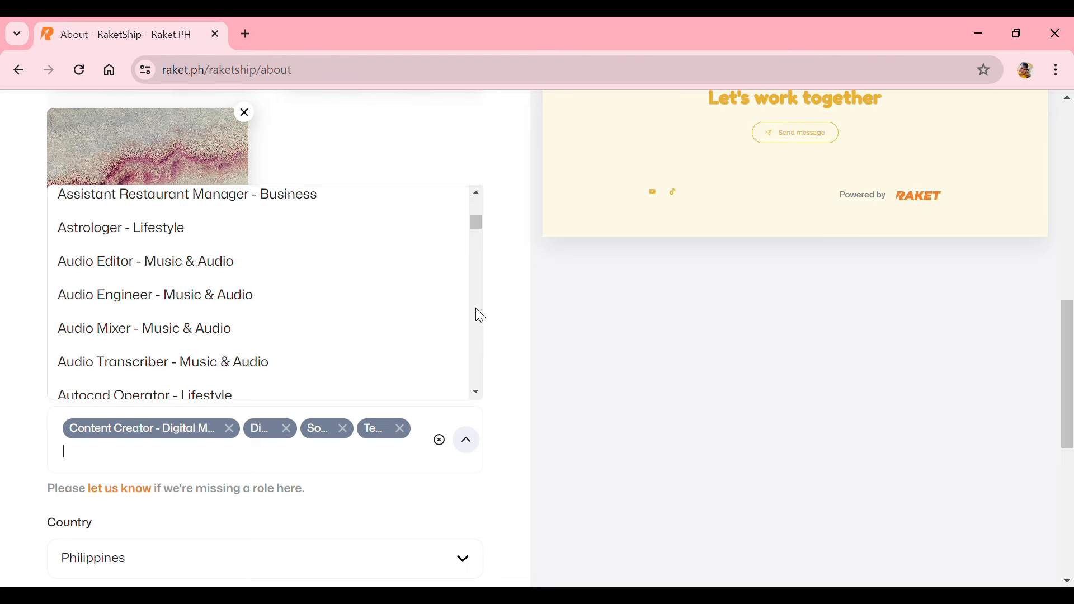
Step: Check the country choices in the profile's location details
{"action": "scroll", "coordinate": [890, 533], "scroll_direction": "down", "scroll_amount": 6}
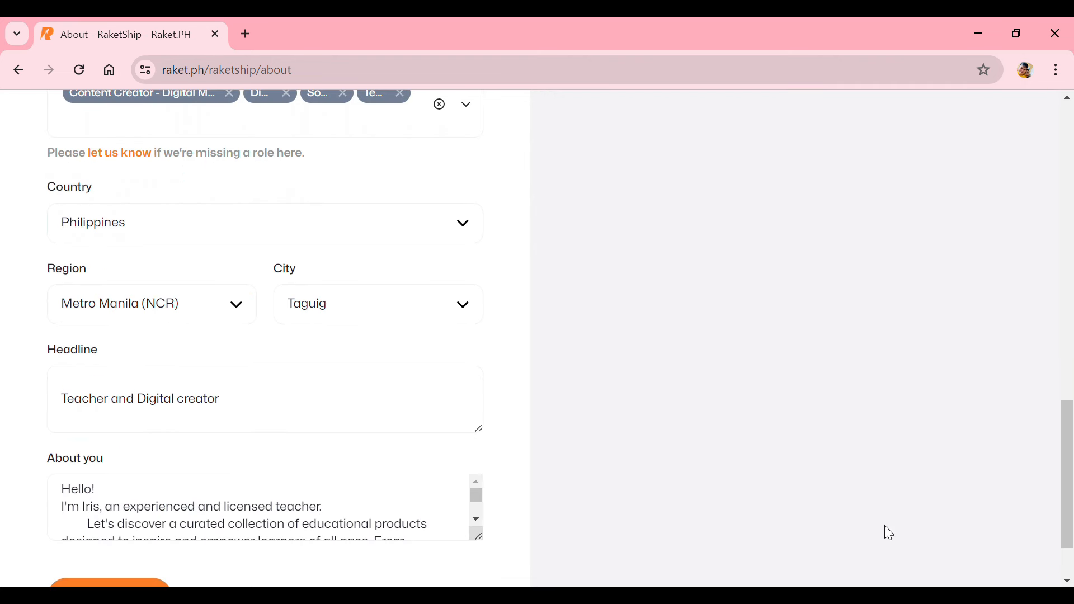
{"action": "left_click", "coordinate": [466, 223]}
{"action": "left_click", "coordinate": [361, 267]}
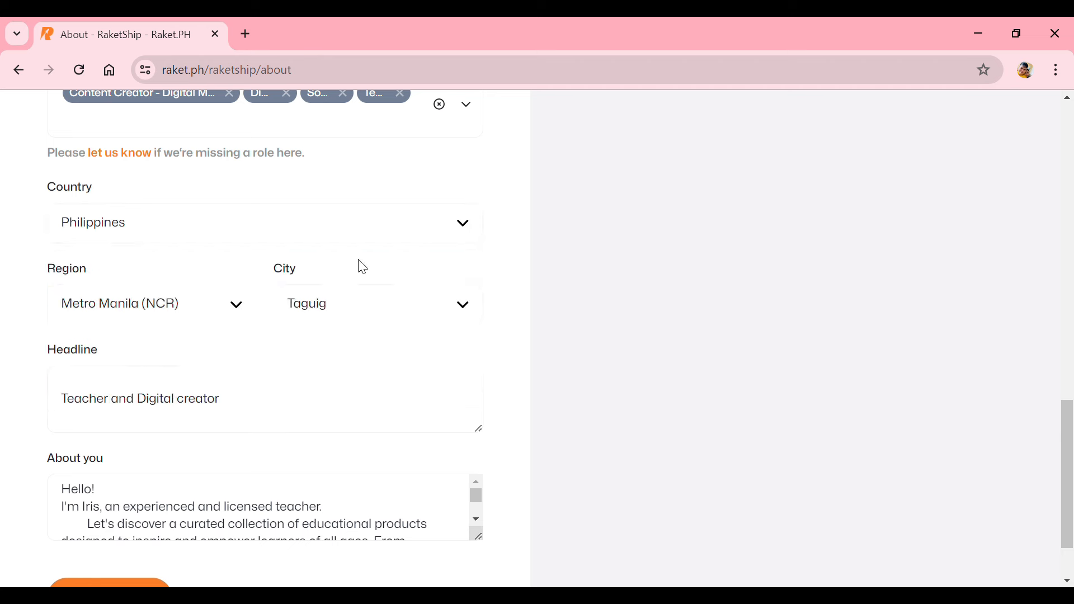
Step: Choose Metro Manila (NCR) as the profile's region and check how the headline appears in the profile preview
{"action": "left_click", "coordinate": [244, 318]}
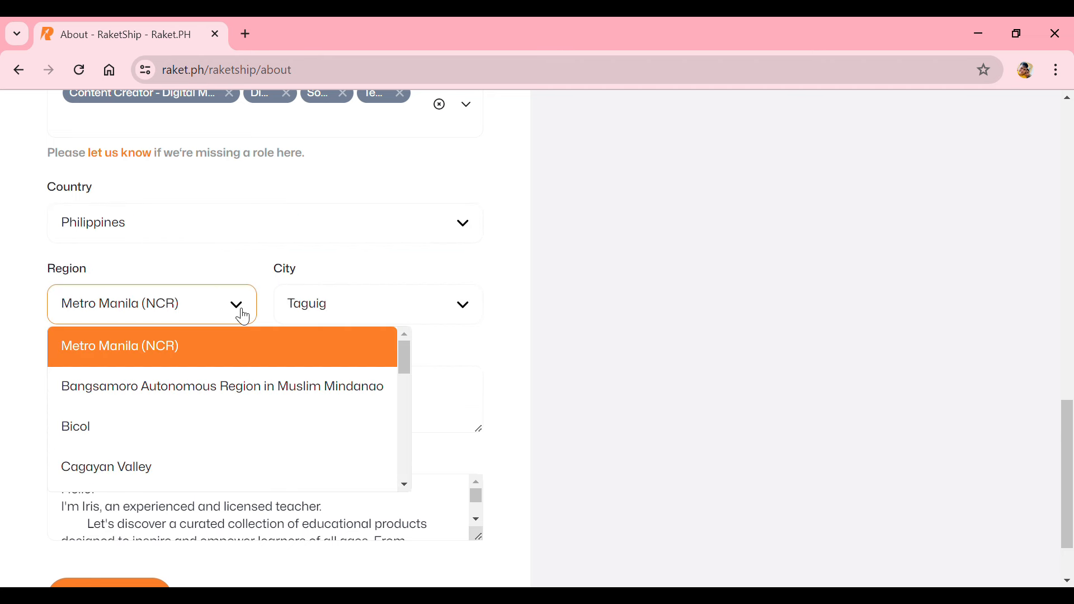
{"action": "left_click", "coordinate": [366, 355]}
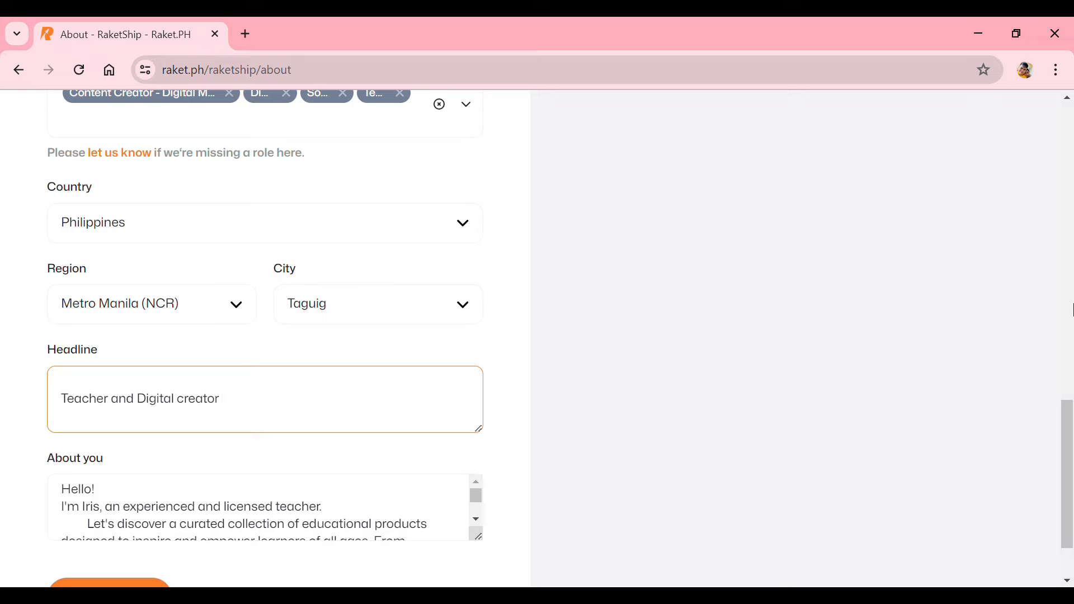
{"action": "left_click", "coordinate": [1072, 309]}
{"action": "left_click", "coordinate": [1073, 175]}
{"action": "left_click", "coordinate": [1071, 175]}
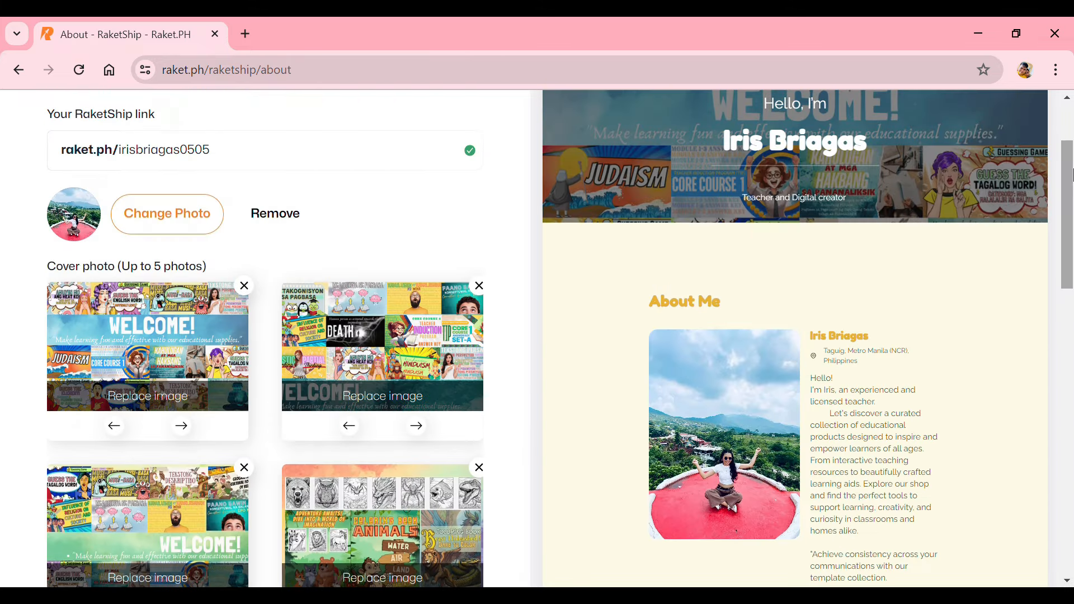
{"action": "left_click", "coordinate": [1069, 100]}
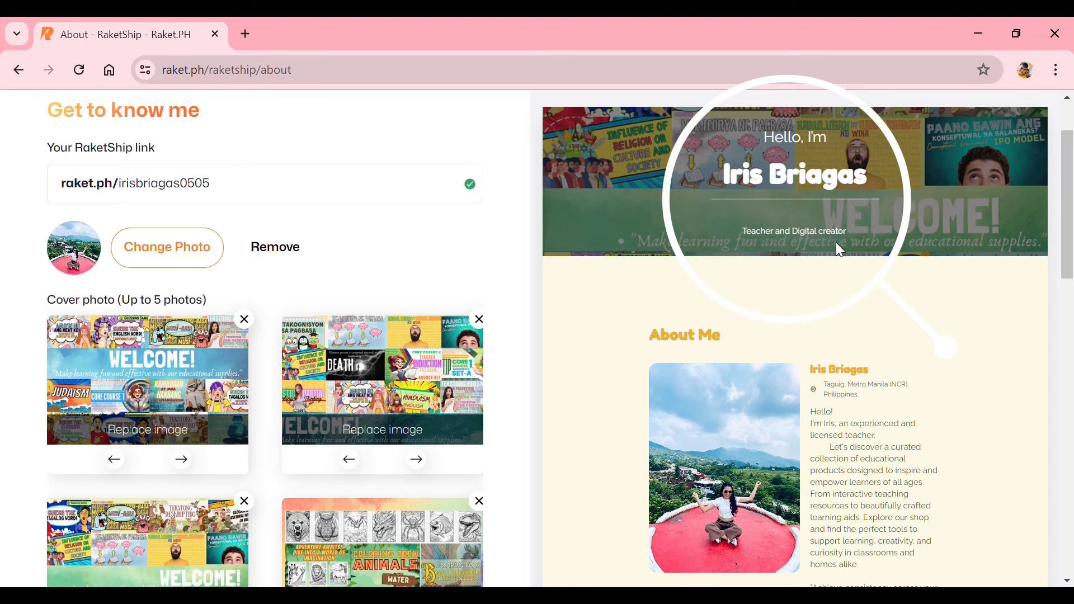
{"action": "left_click", "coordinate": [1070, 571]}
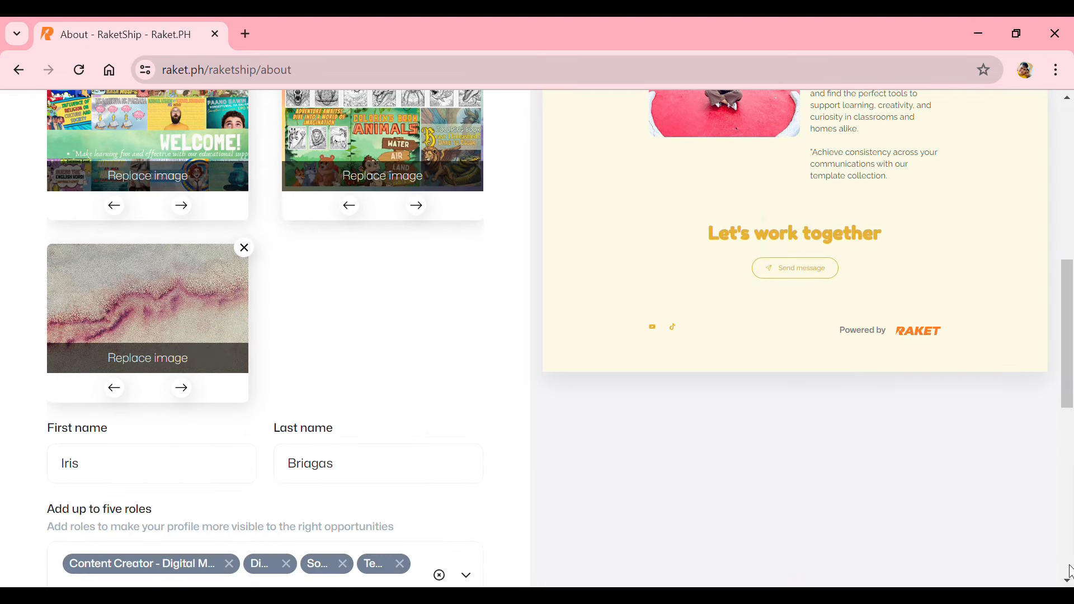
{"action": "left_click", "coordinate": [1070, 571]}
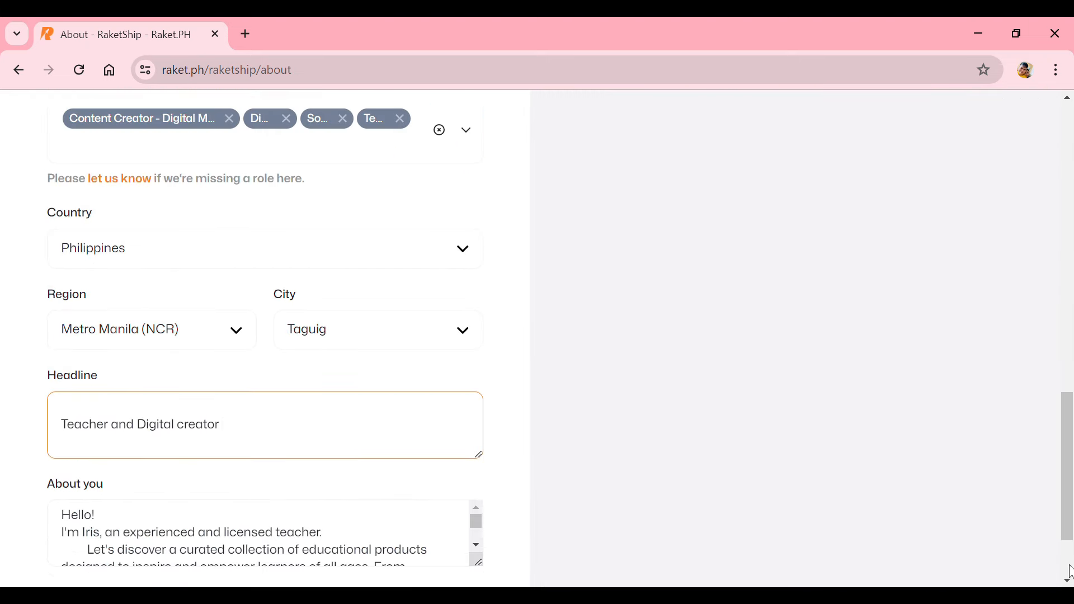
Step: Review the headline and the About you text, and save the changes to the About section
{"action": "left_click", "coordinate": [311, 430]}
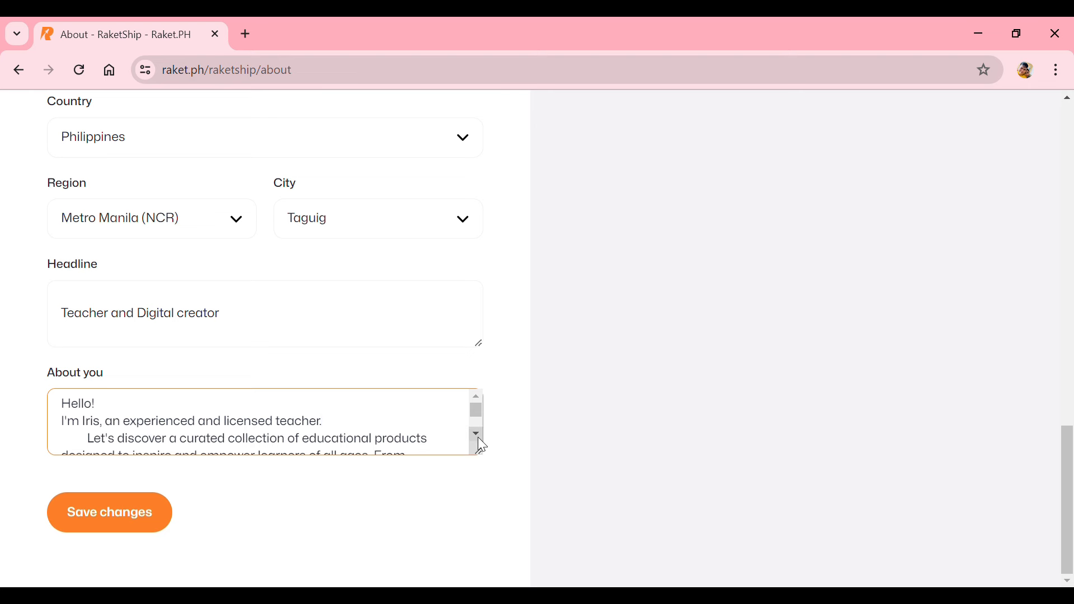
{"action": "scroll", "coordinate": [478, 437], "scroll_direction": "down", "scroll_amount": 5}
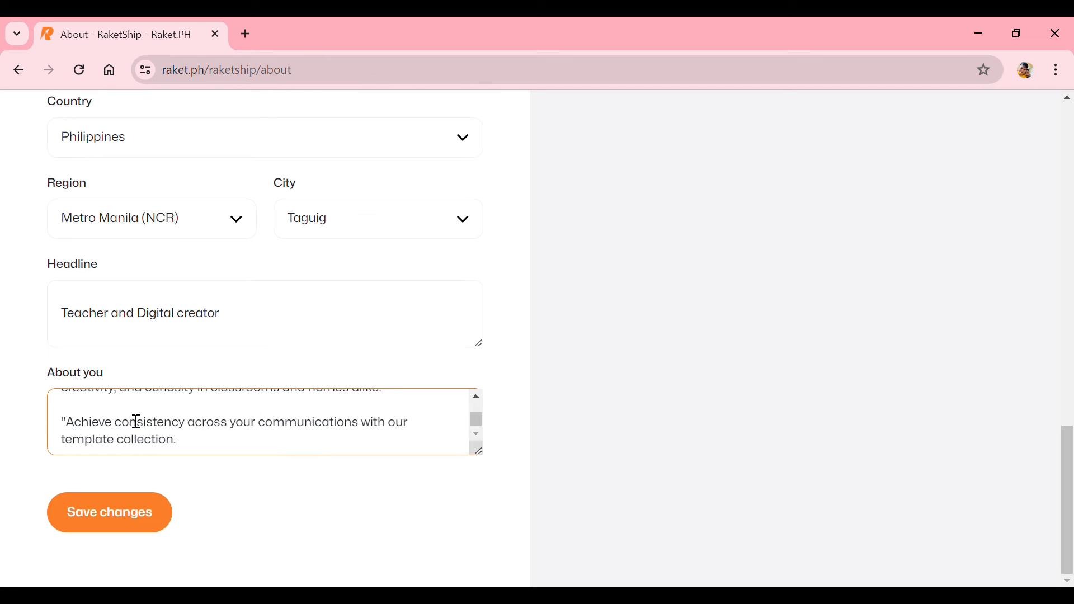
{"action": "left_click", "coordinate": [92, 531]}
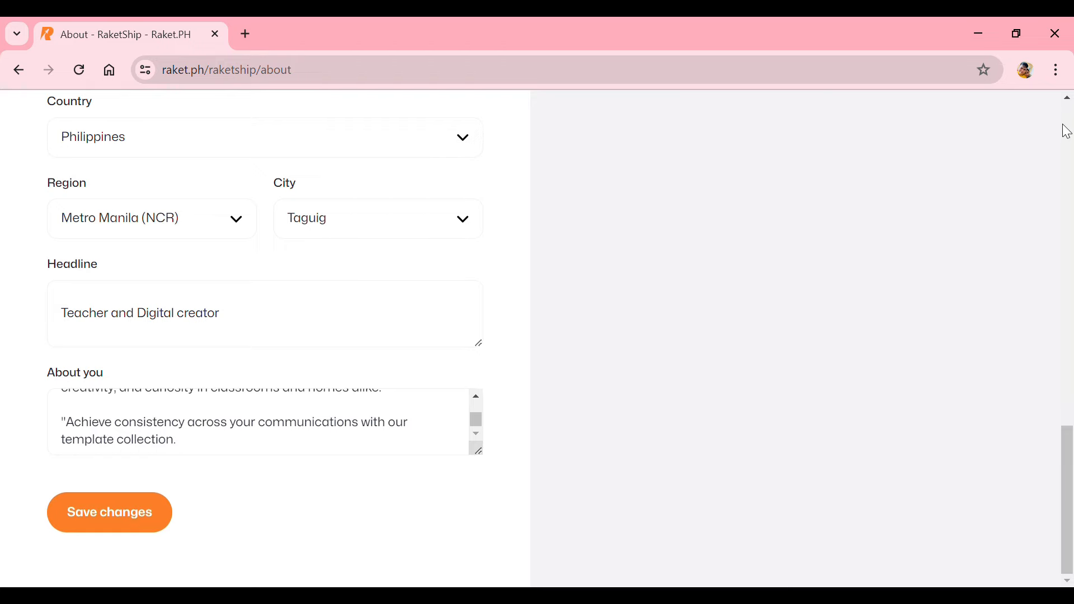
{"action": "scroll", "coordinate": [1068, 132], "scroll_direction": "up", "scroll_amount": 15}
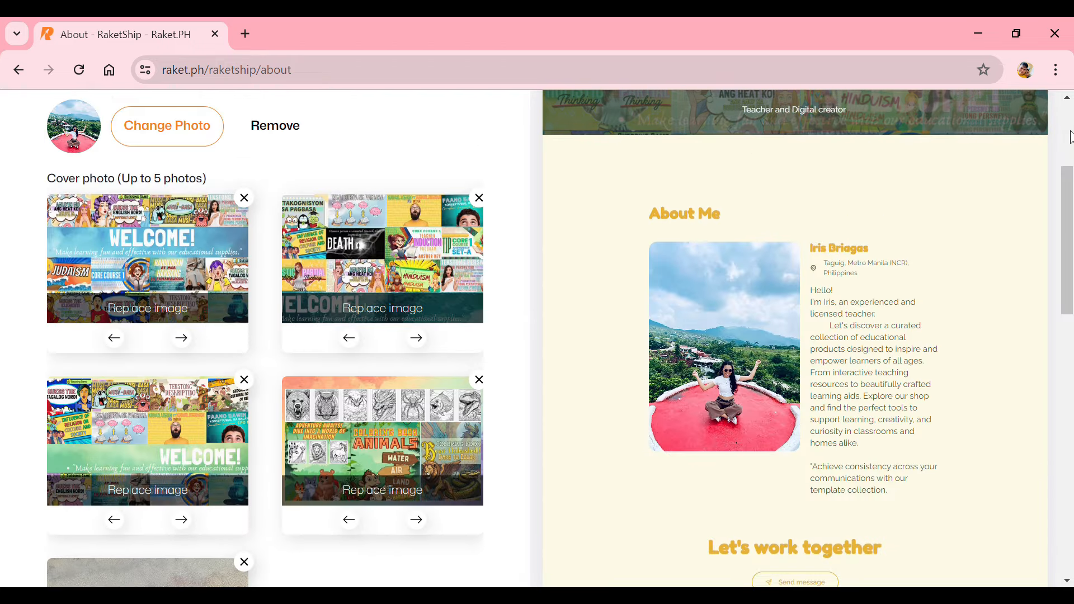
{"action": "scroll", "coordinate": [1070, 137], "scroll_direction": "up", "scroll_amount": 4}
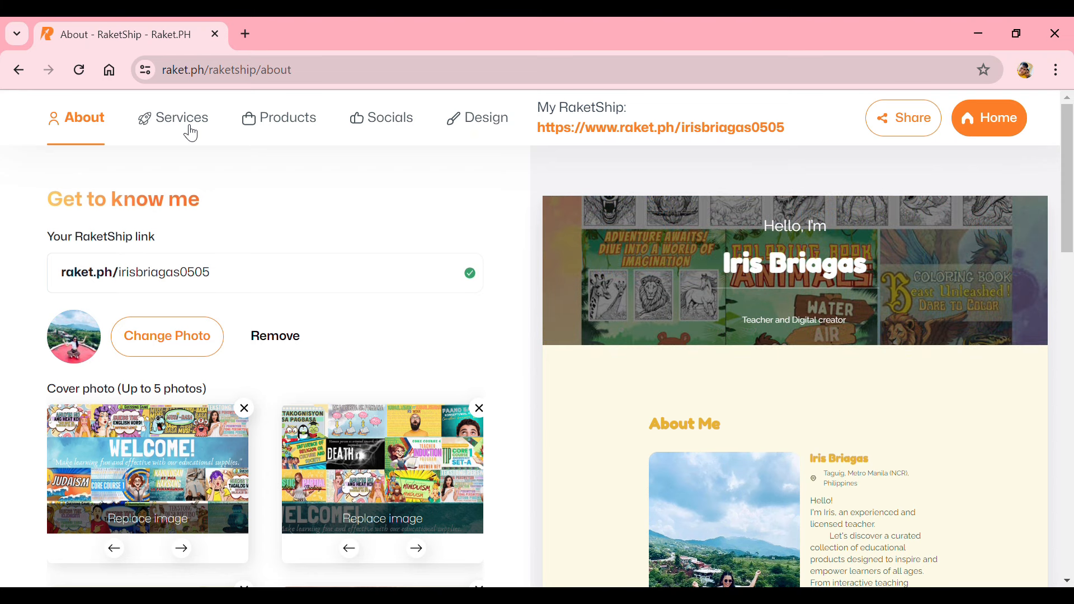
Step: Begin adding a first service to the profile and look through the available service templates
{"action": "left_click", "coordinate": [191, 134]}
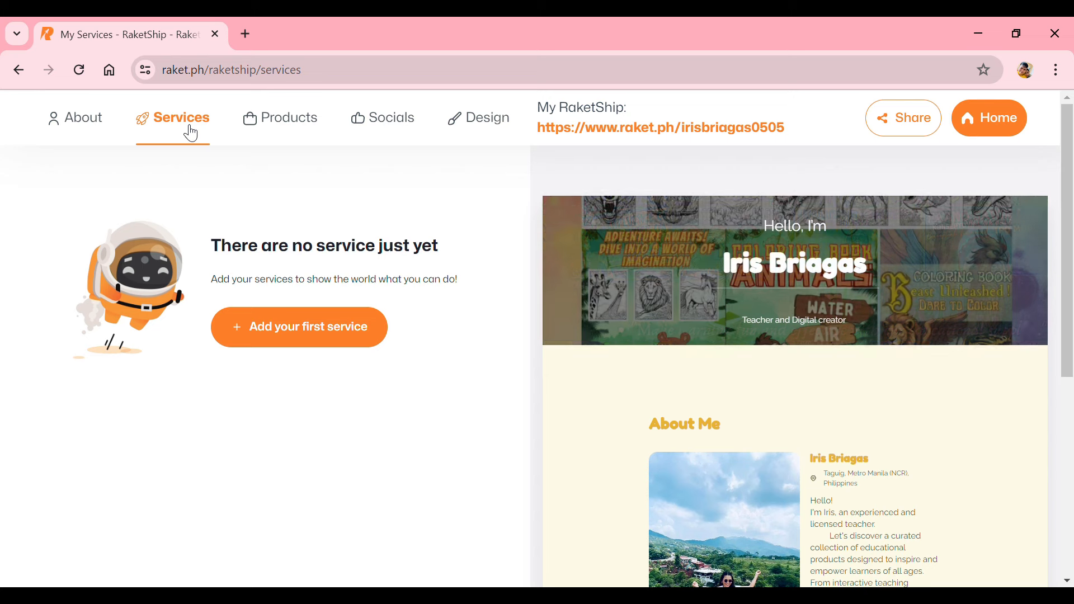
{"action": "left_click", "coordinate": [311, 340]}
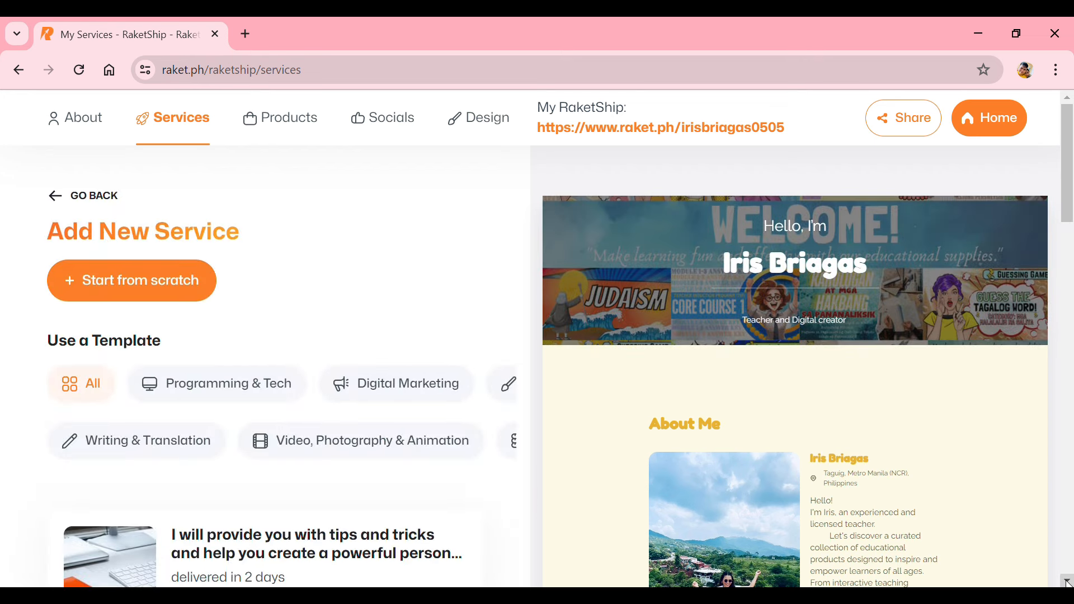
{"action": "scroll", "coordinate": [1067, 582], "scroll_direction": "down", "scroll_amount": 3}
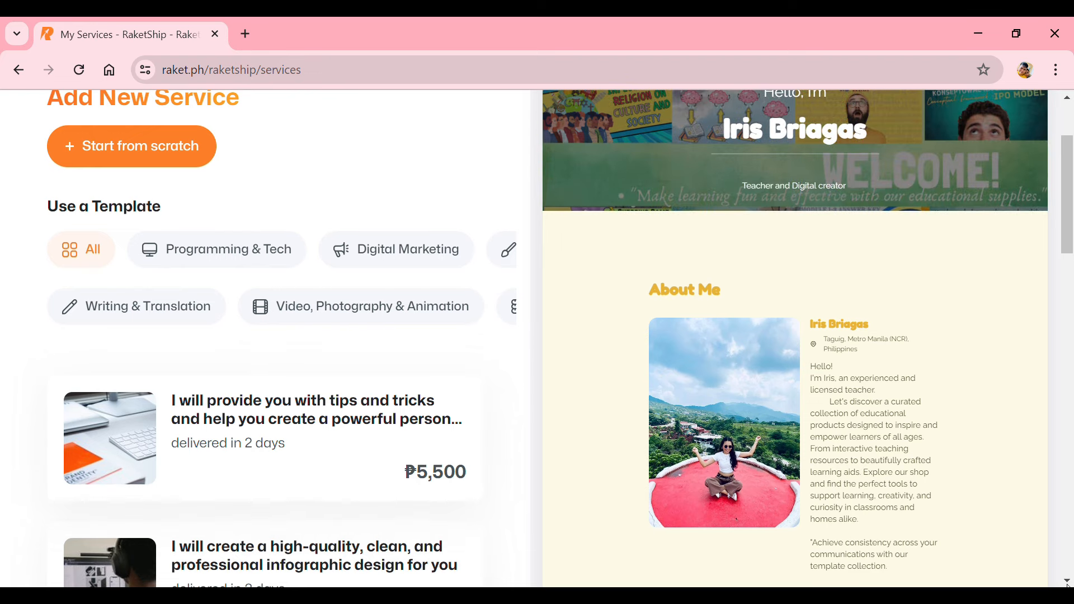
{"action": "scroll", "coordinate": [1068, 579], "scroll_direction": "down", "scroll_amount": 8}
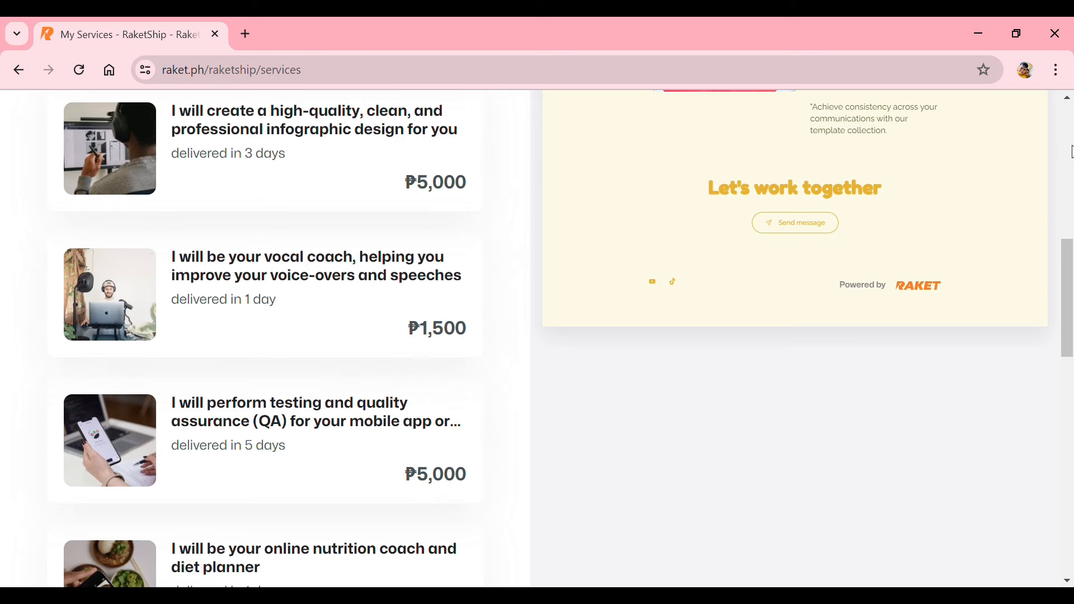
{"action": "scroll", "coordinate": [1069, 112], "scroll_direction": "up", "scroll_amount": 4}
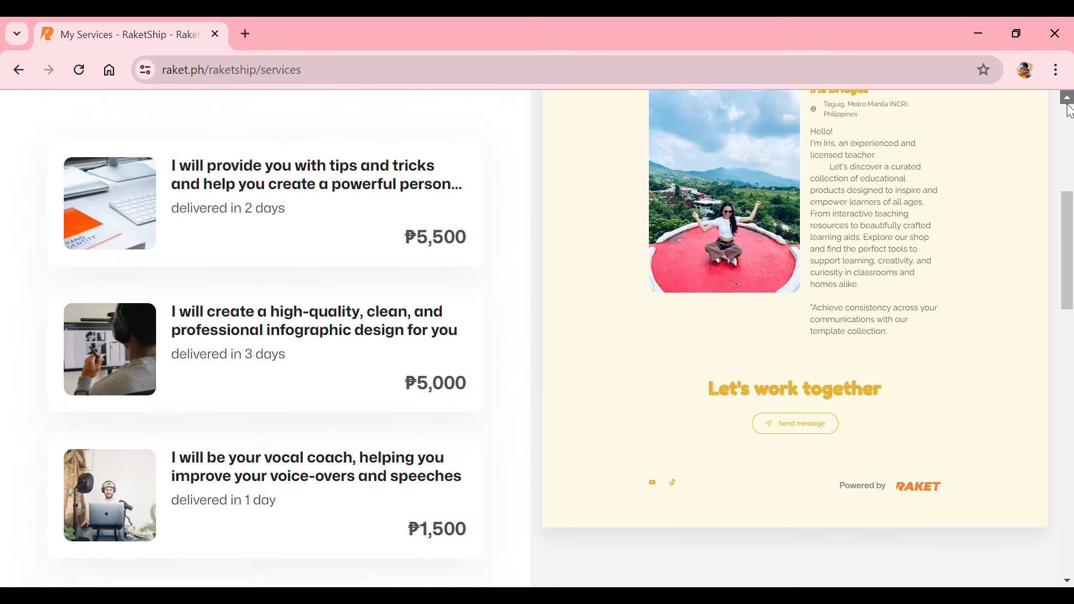
{"action": "scroll", "coordinate": [1069, 112], "scroll_direction": "up", "scroll_amount": 1}
{"action": "scroll", "coordinate": [1069, 112], "scroll_direction": "up", "scroll_amount": 4}
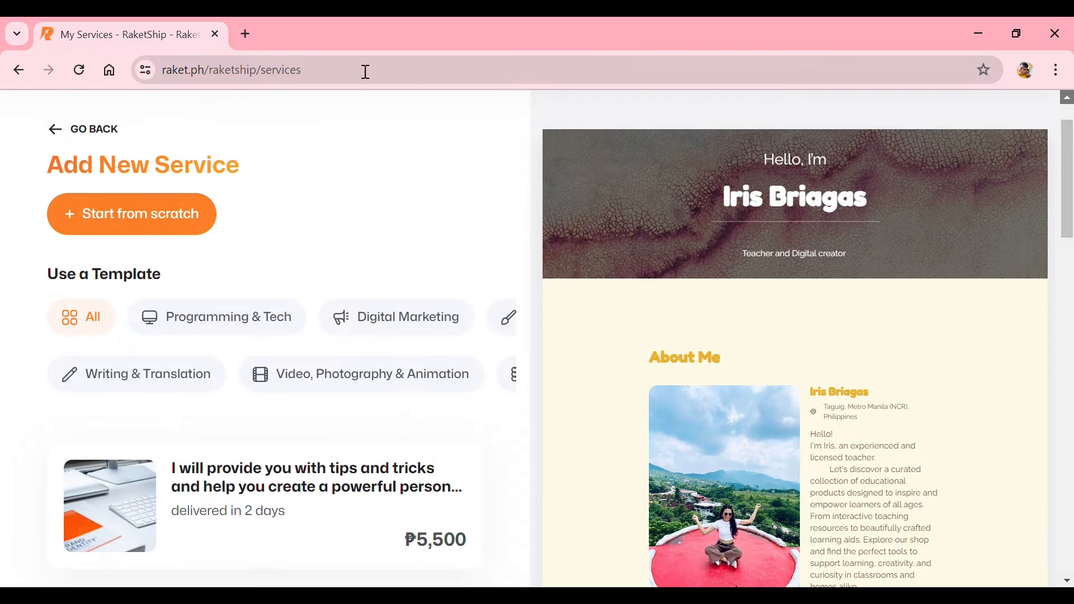
Step: Create a new service from scratch and name it "Logo Designs"
{"action": "left_click", "coordinate": [166, 220]}
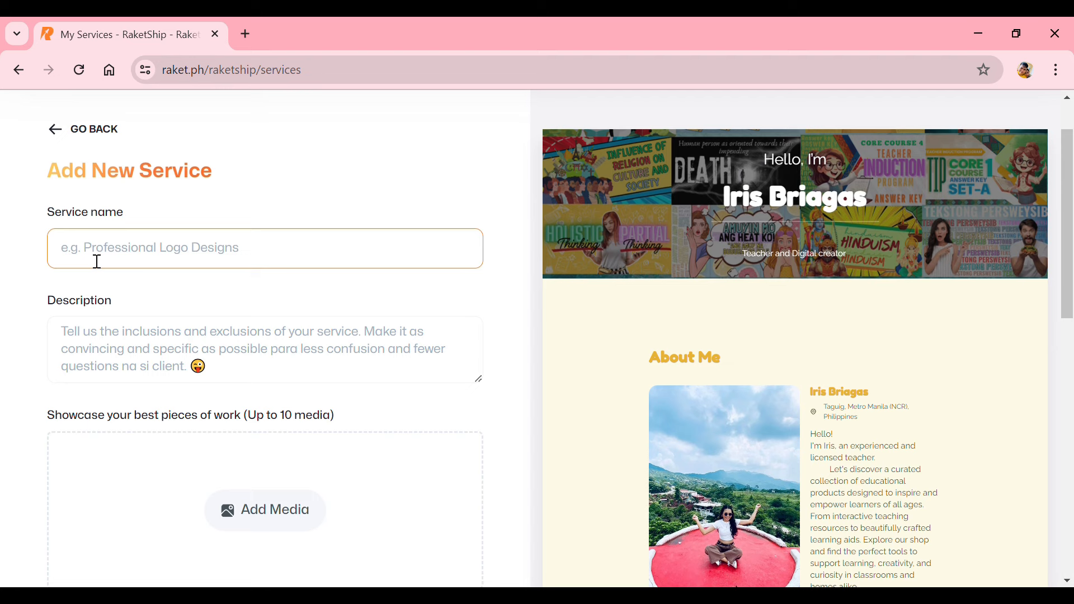
{"action": "type", "text": "logo"}
{"action": "key", "text": "BackSpace"}
{"action": "key", "text": "BackSpace"}
{"action": "key", "text": "BackSpace"}
{"action": "key", "text": "BackSpace"}
{"action": "key", "text": "BackSpace"}
{"action": "type", "text": "Logo DE"}
{"action": "key", "text": "BackSpace"}
{"action": "type", "text": "esigns"}
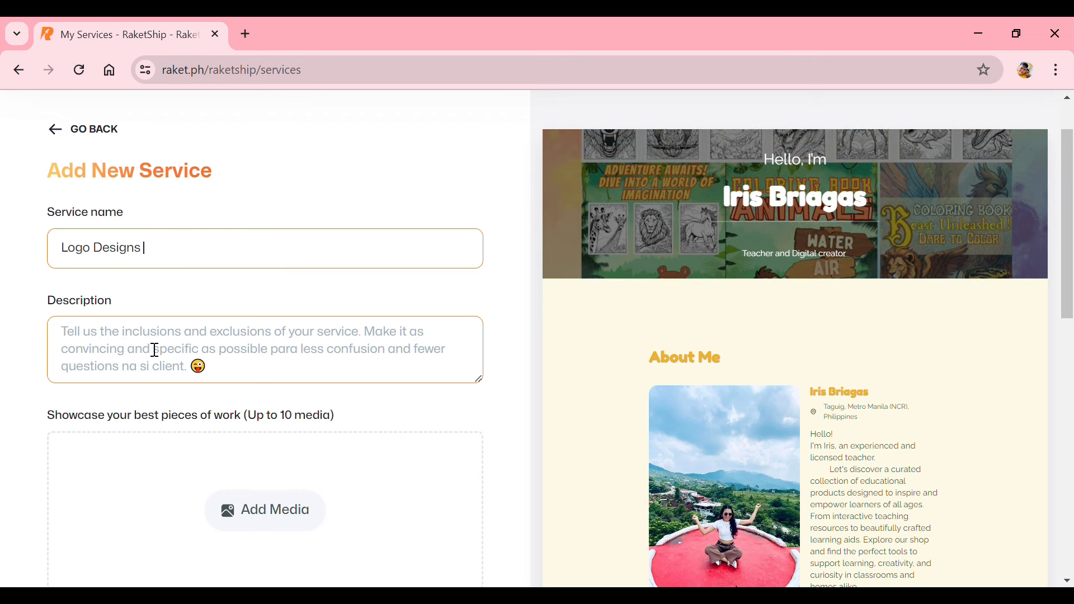
Step: Paste the prepared Basic Logo Design Package text as the service's description and review it from the beginning
{"action": "left_click", "coordinate": [117, 338]}
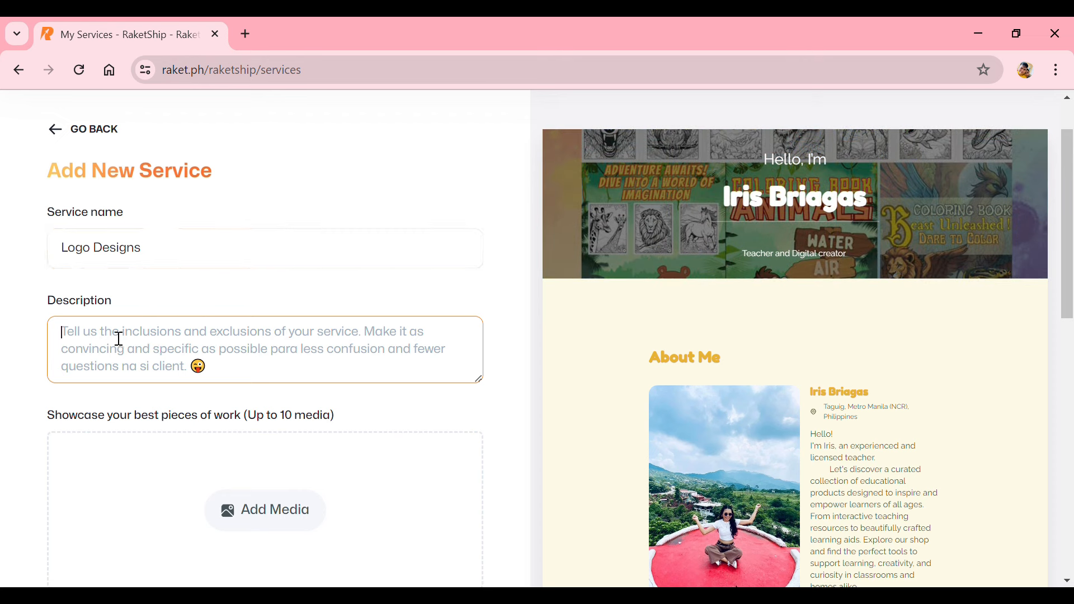
{"action": "key", "text": "ctrl+v"}
{"action": "left_click", "coordinate": [148, 249]}
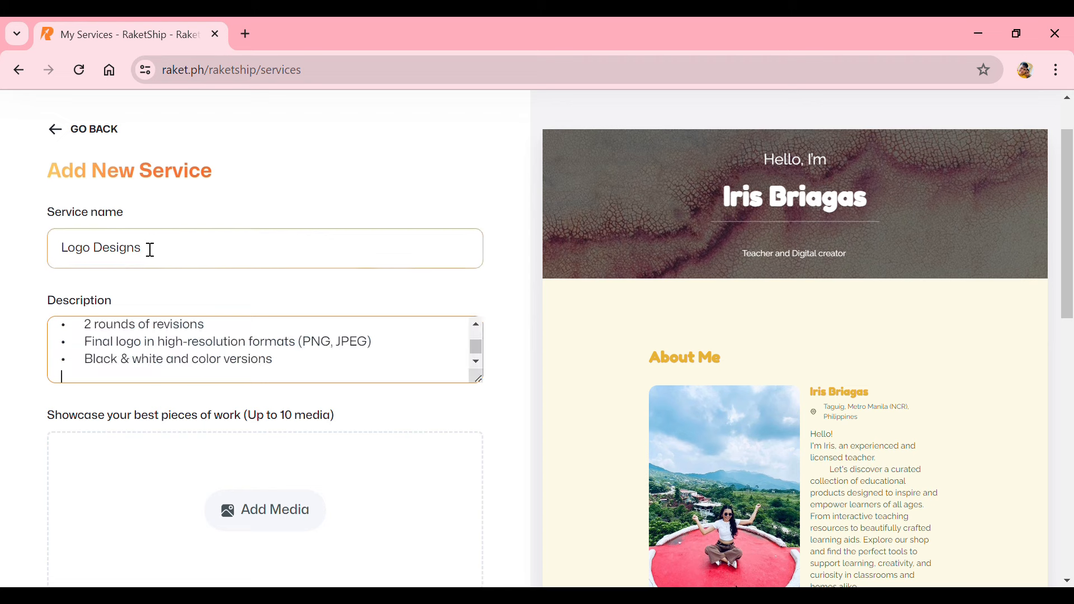
{"action": "key", "text": "Tab"}
{"action": "left_click_drag", "start_coordinate": [479, 358], "coordinate": [474, 340]}
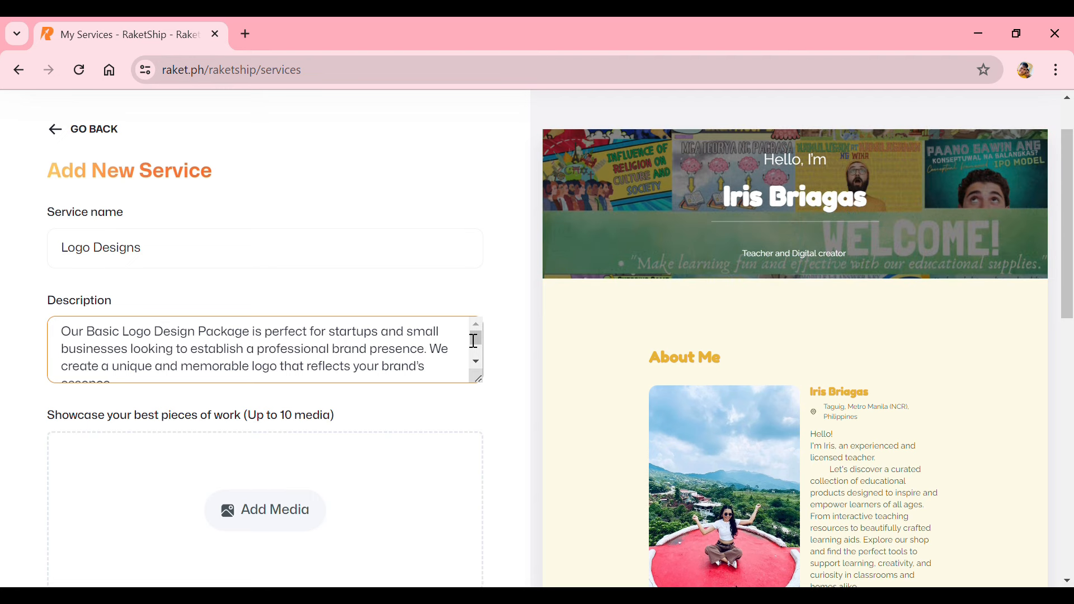
Step: Add an image to the Logo Designs service's showcase of best works
{"action": "left_click", "coordinate": [1067, 581]}
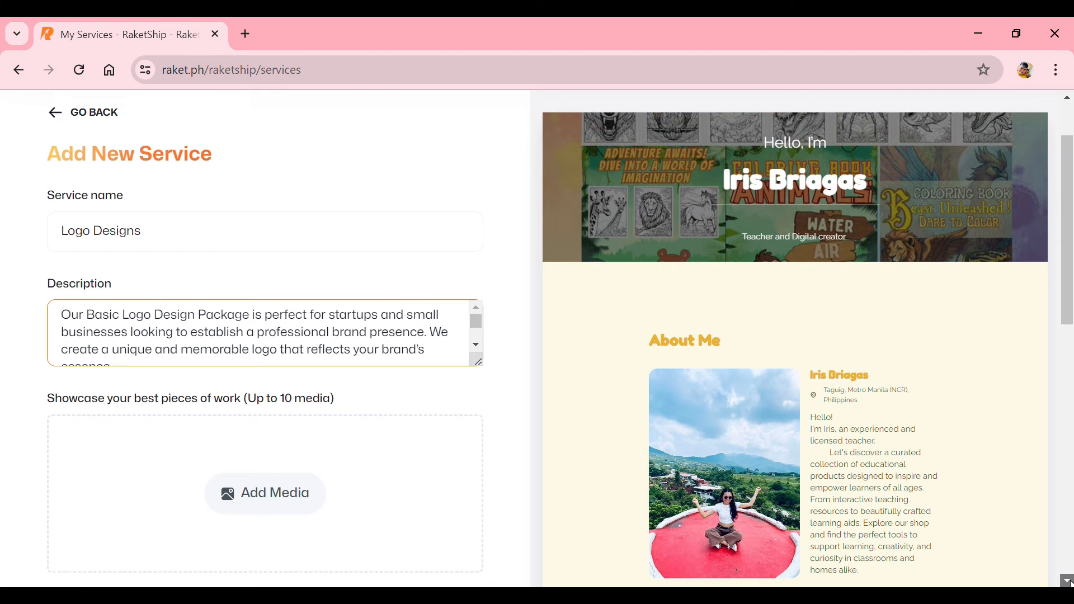
{"action": "scroll", "coordinate": [671, 360], "scroll_direction": "down", "scroll_amount": 2}
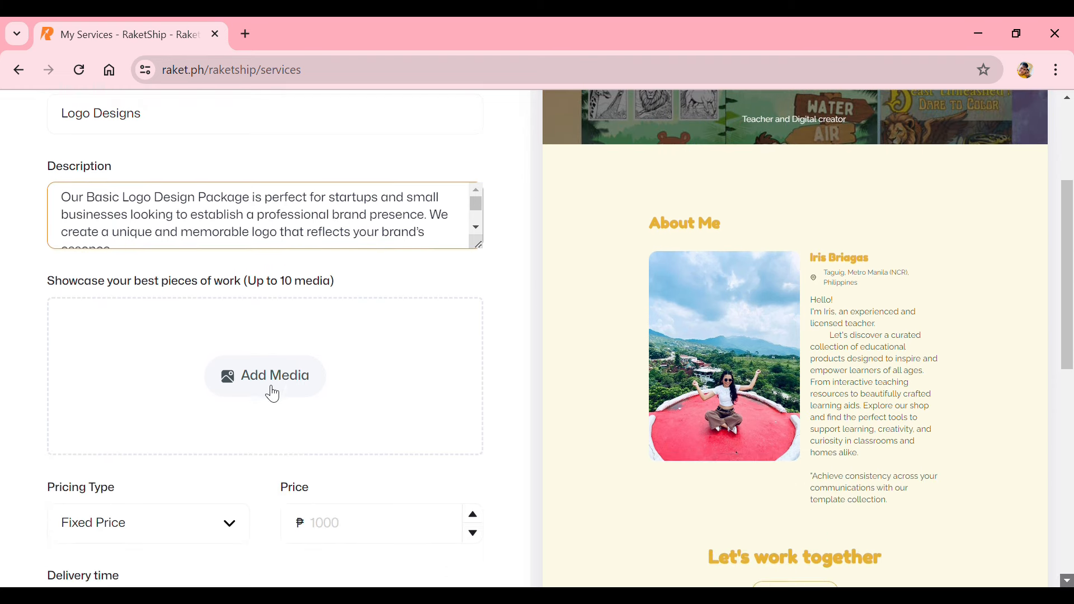
{"action": "left_click", "coordinate": [310, 382]}
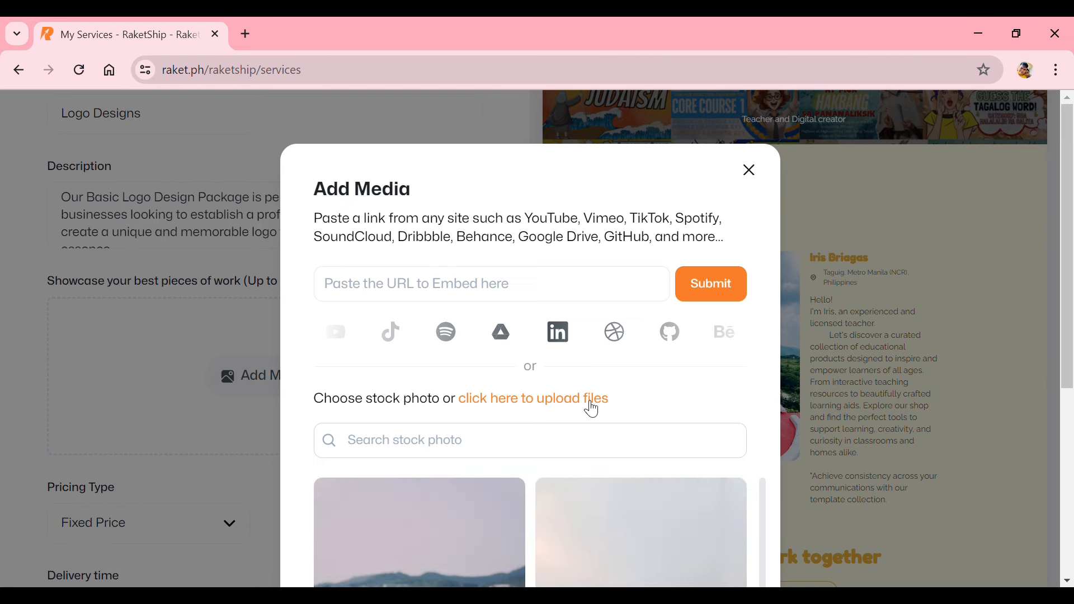
{"action": "left_click", "coordinate": [693, 559]}
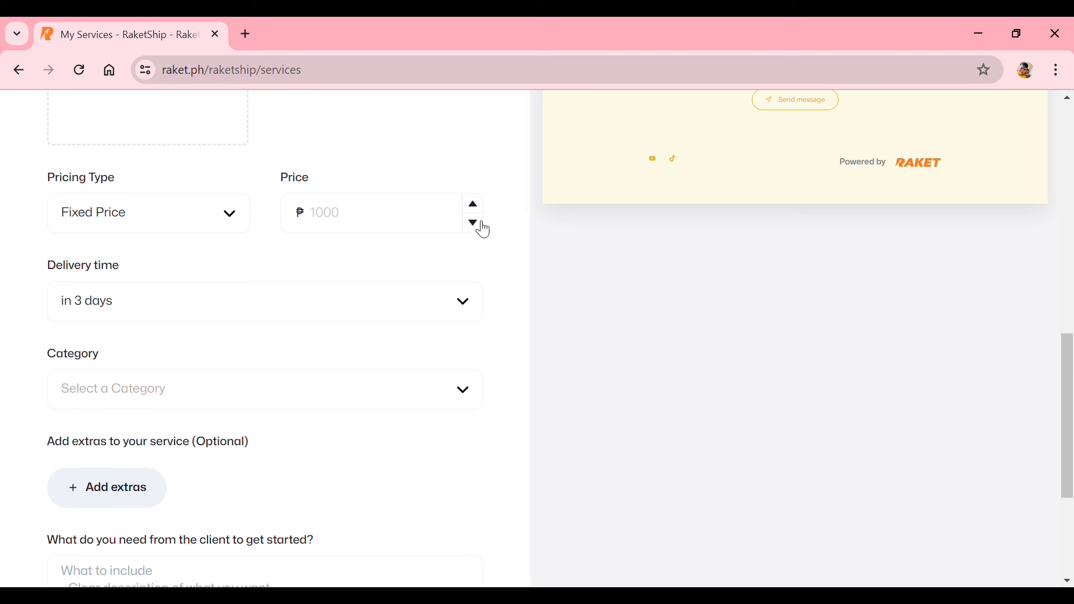
Step: Set the Logo Designs service's fixed price to ₱1000
{"action": "left_click", "coordinate": [362, 211]}
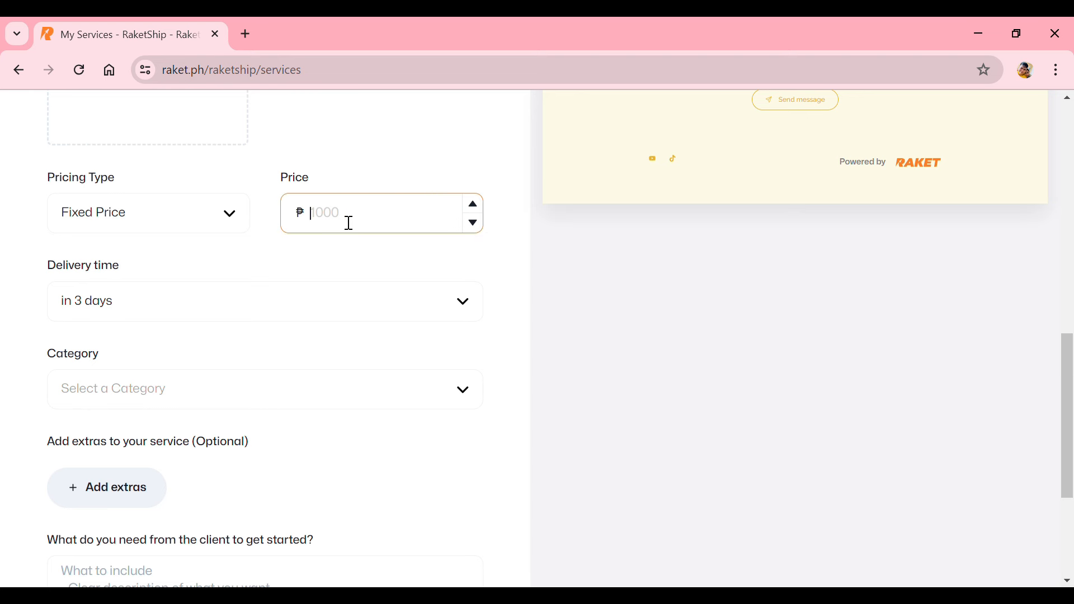
{"action": "type", "text": "1"}
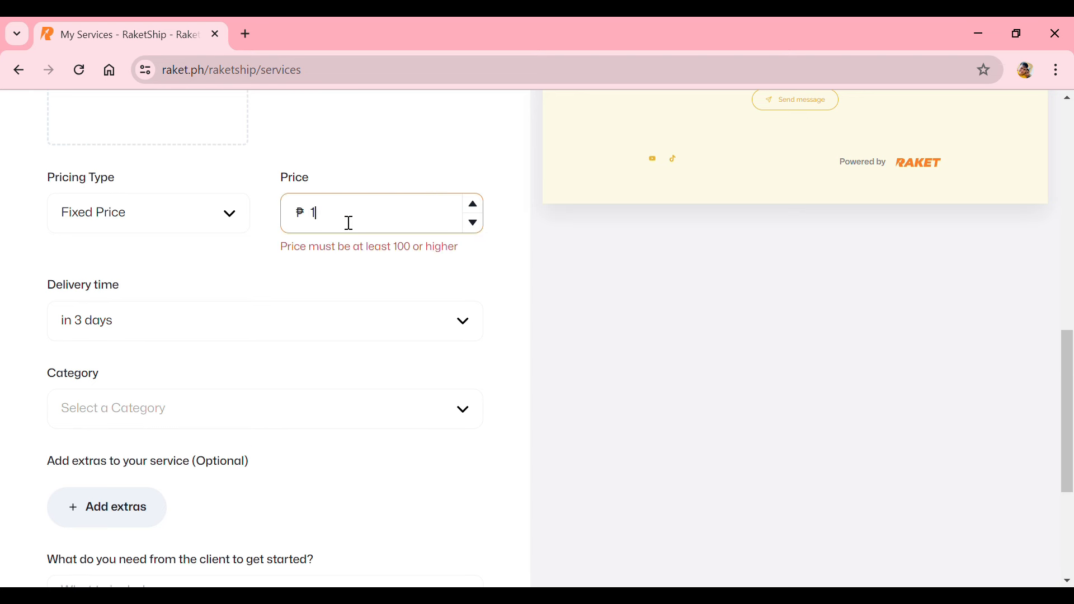
{"action": "type", "text": "000"}
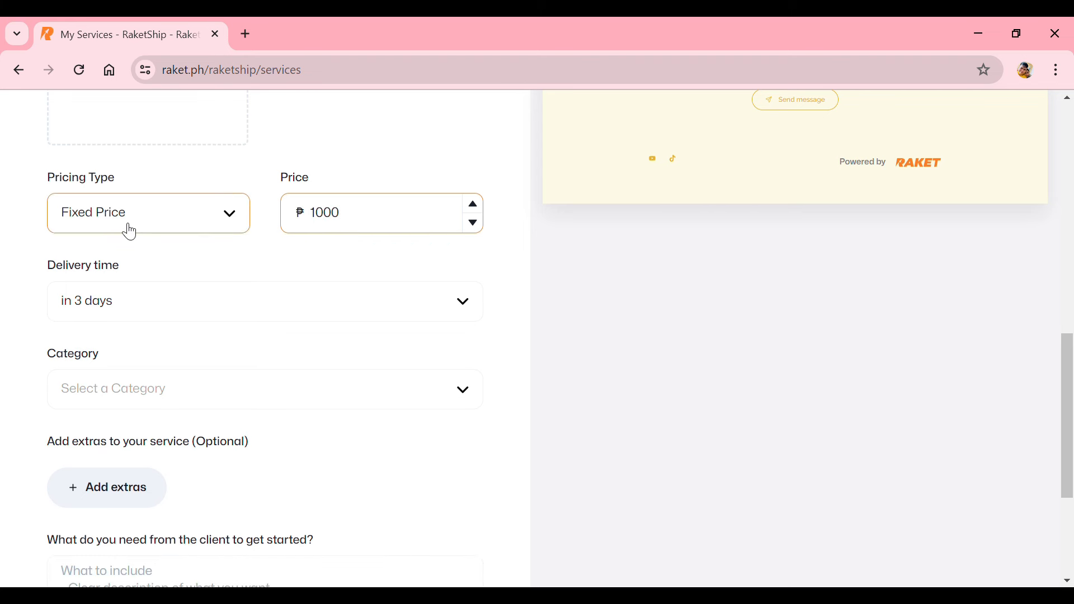
Step: Choose a delivery time of "in 3 days" and assign the service to the Graphics & Design category
{"action": "left_click", "coordinate": [467, 314]}
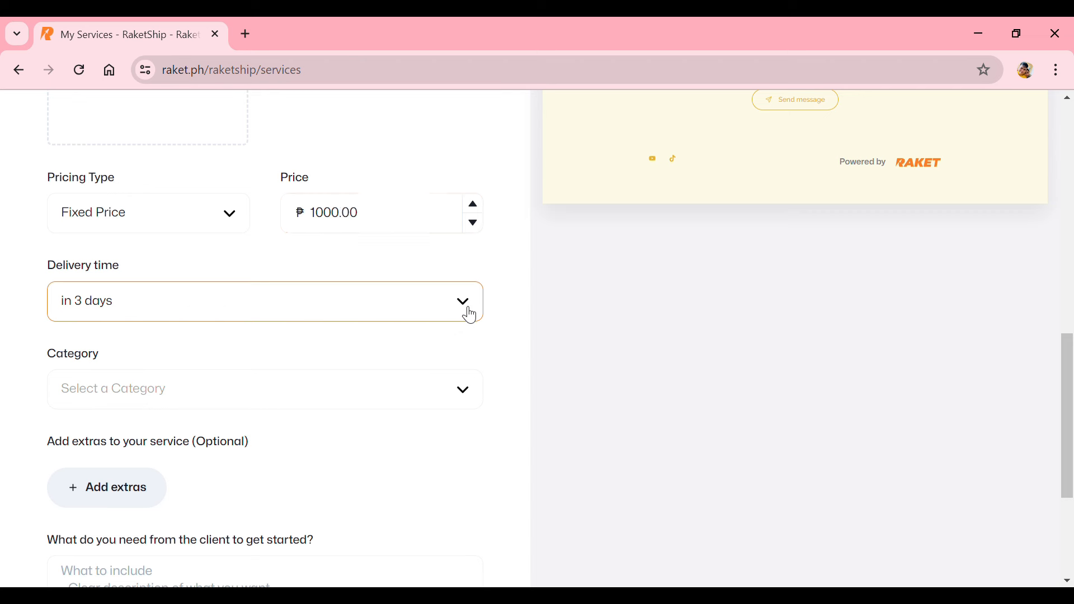
{"action": "left_click", "coordinate": [352, 439]}
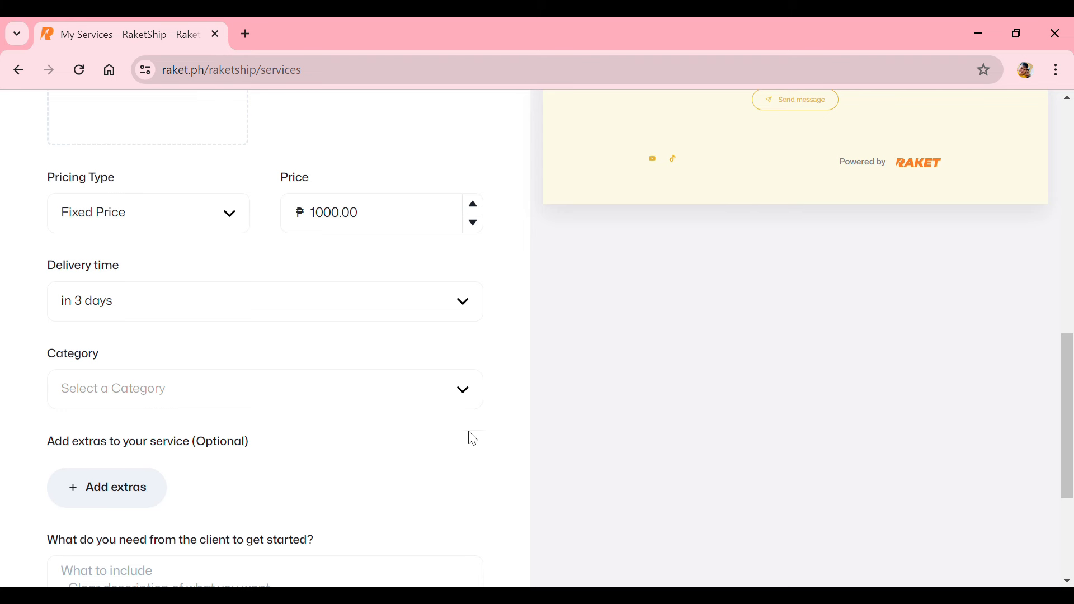
{"action": "left_click", "coordinate": [482, 401]}
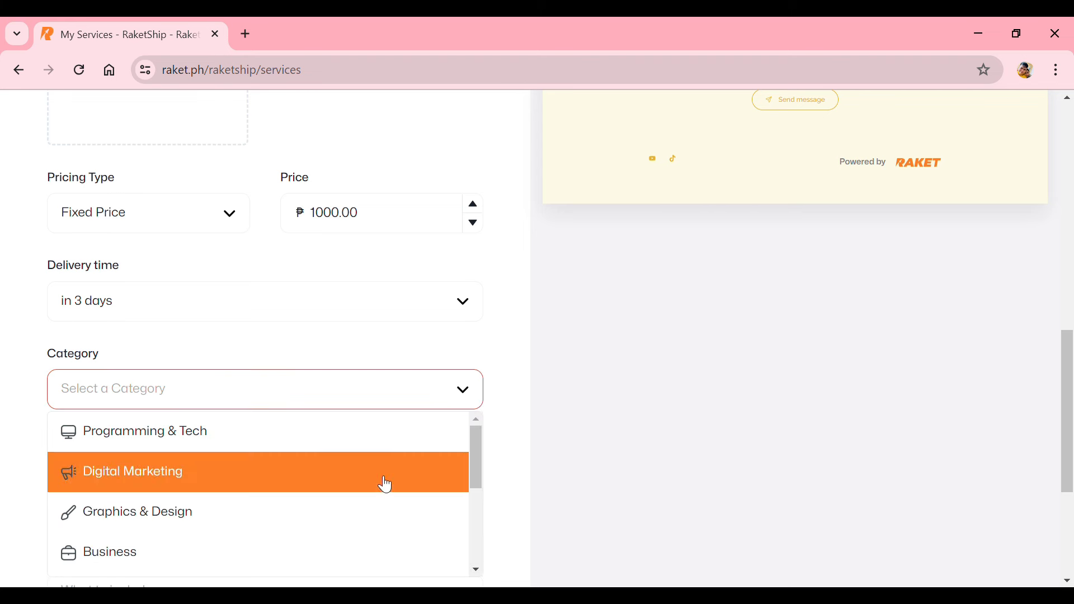
{"action": "left_click", "coordinate": [347, 536]}
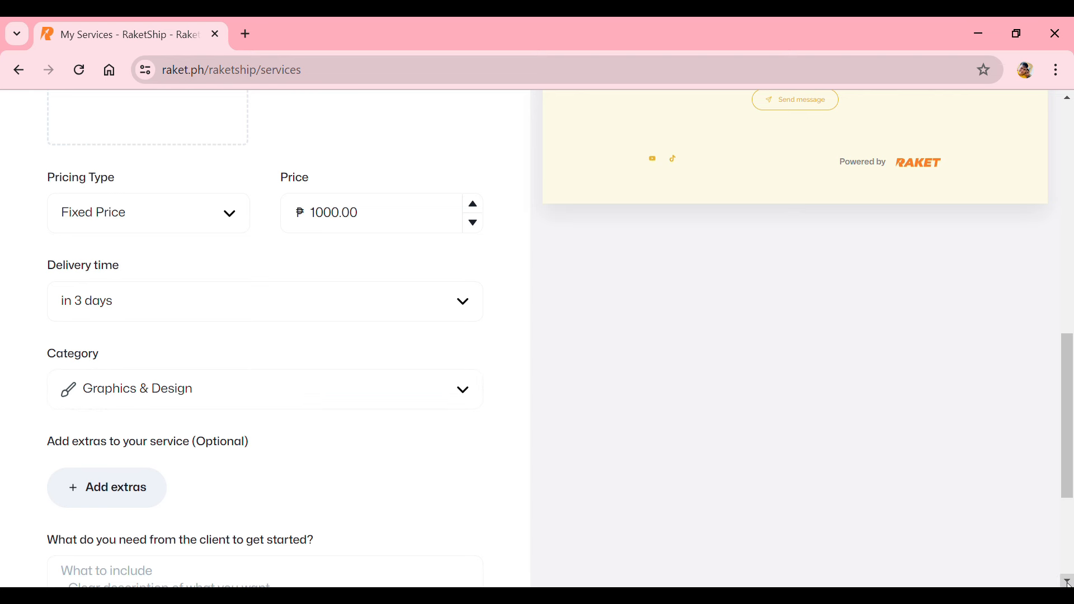
Step: Start the client requirements with "What to provide:", listing "clear description of what you want" and "1-2 sentence describing your business"
{"action": "left_click_drag", "start_coordinate": [1069, 583], "coordinate": [1069, 582]}
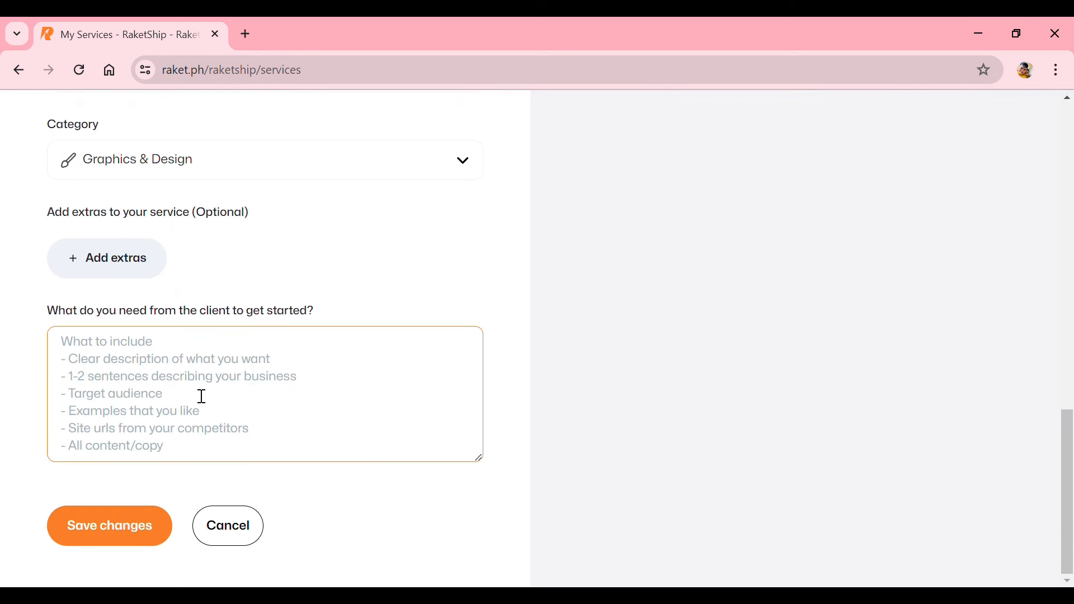
{"action": "left_click", "coordinate": [135, 358]}
{"action": "type", "text": "What t"}
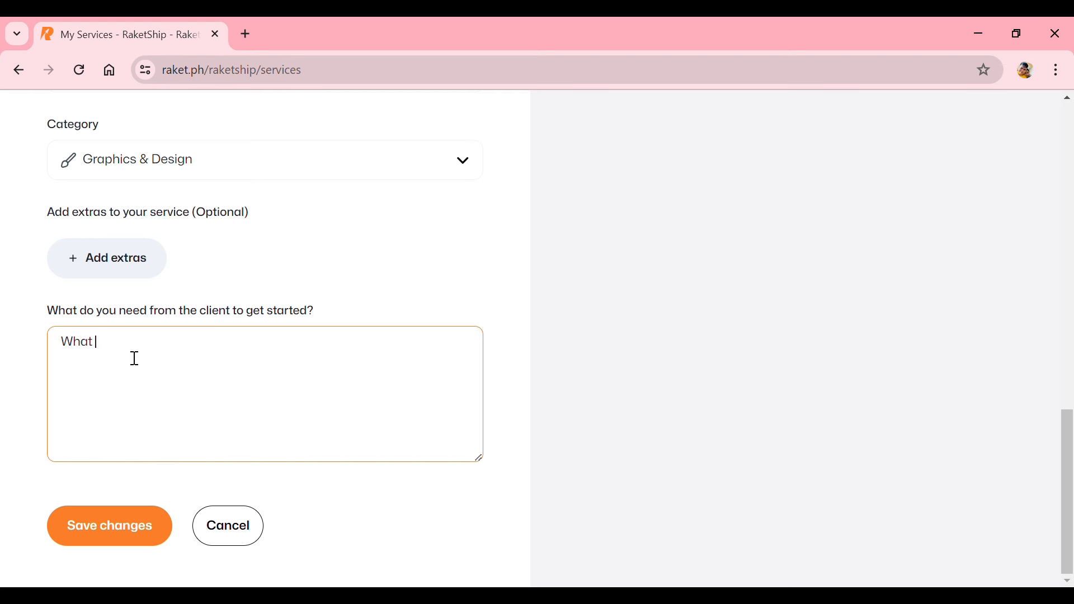
{"action": "type", "text": "o provide:"}
{"action": "key", "text": "Return"}
{"action": "type", "text": "clear description of"}
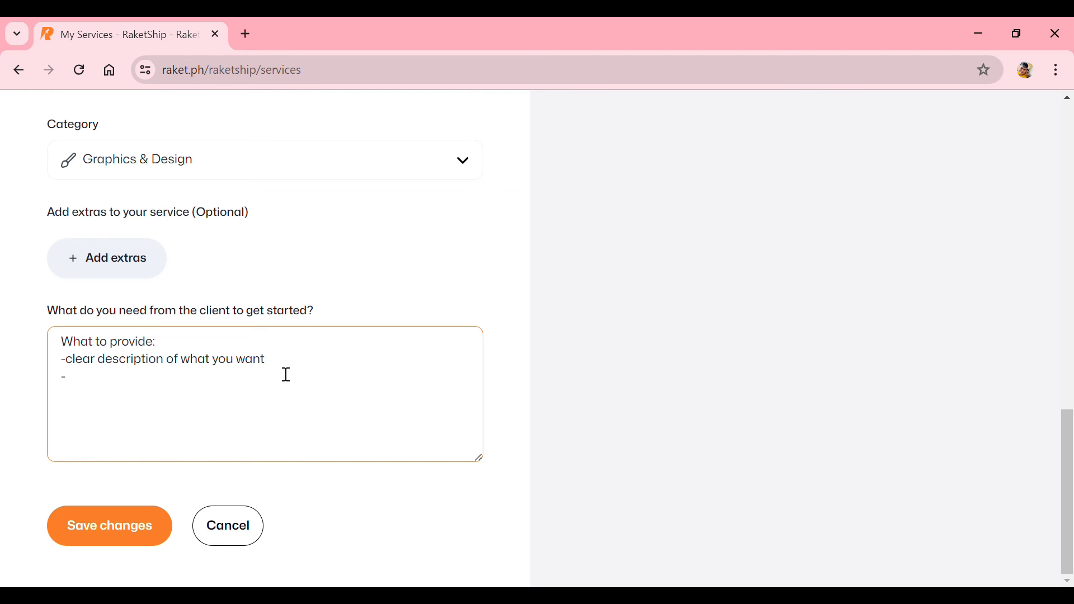
{"action": "type", "text": "1-2 sentence describing your business"}
{"action": "key", "text": "Return"}
{"action": "type", "text": "-"}
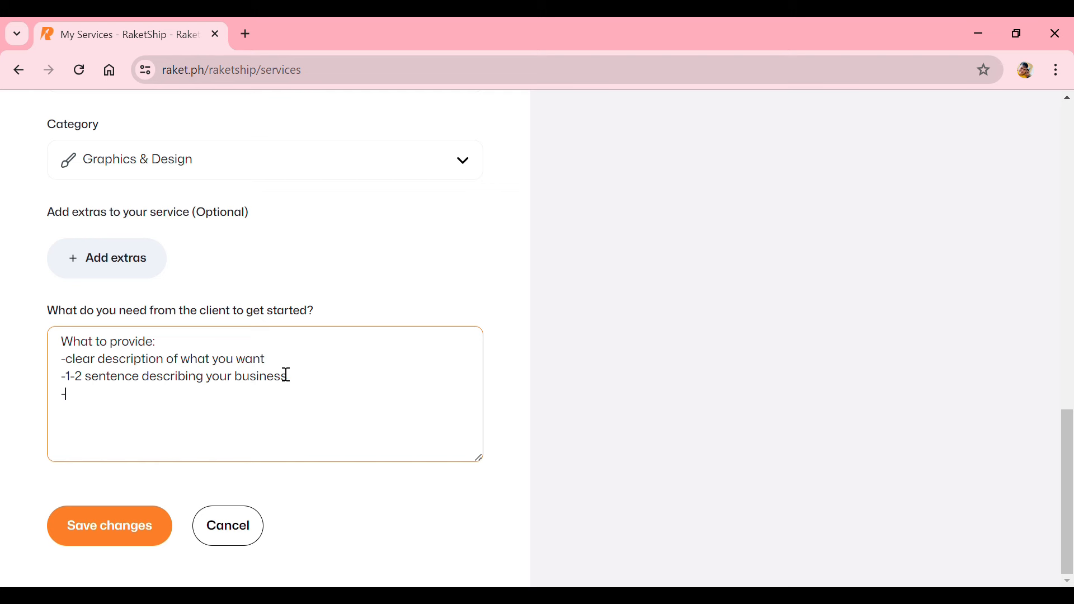
Step: Add "target audience" and "examples you like and site URL's from your competitors" to the client requirements list
{"action": "type", "text": "1-"}
{"action": "key", "text": "BackSpace"}
{"action": "type", "text": "target audience"}
{"action": "key", "text": "Return"}
{"action": "type", "text": "- examples you like"}
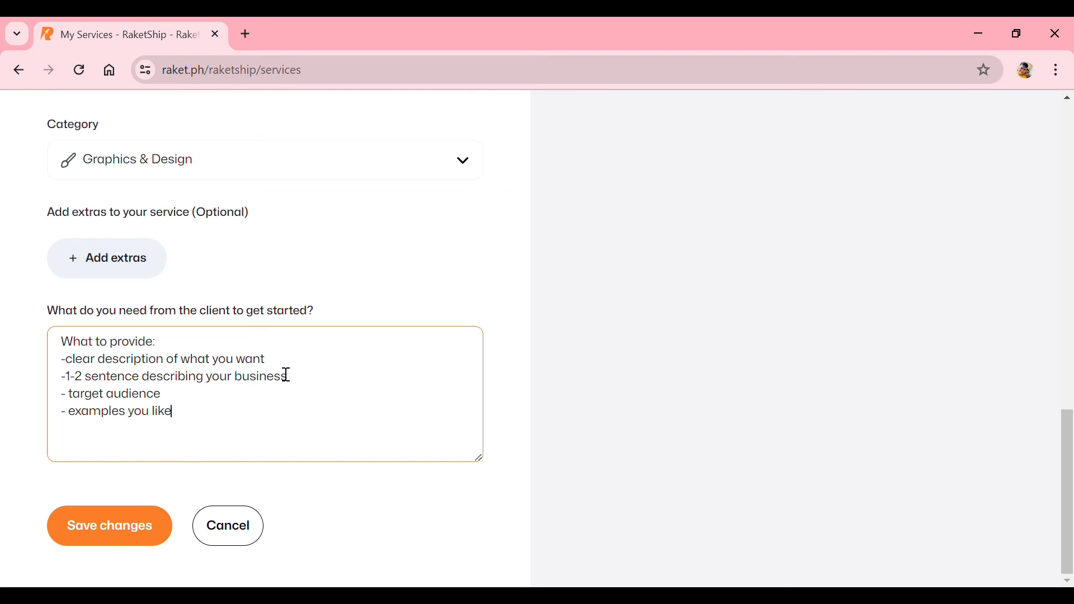
{"action": "type", "text": " and site URL's "}
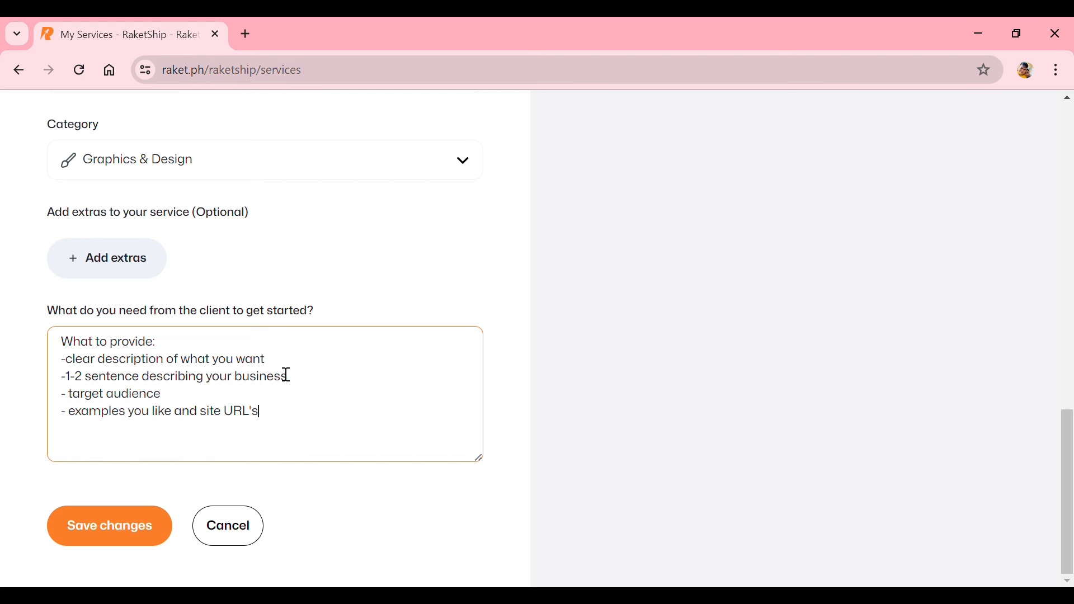
{"action": "type", "text": "from your competitors"}
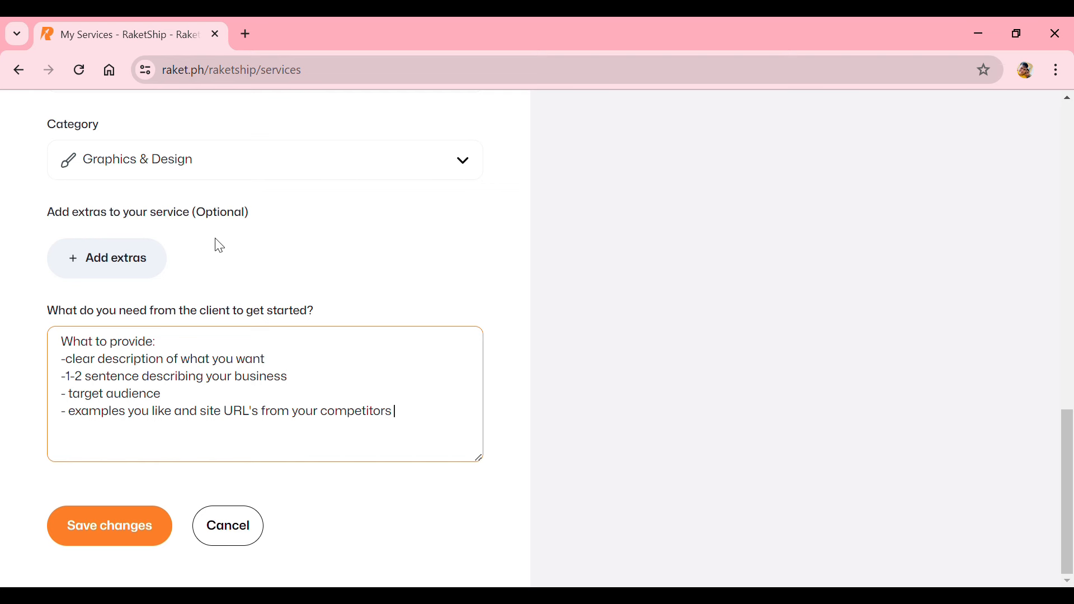
Step: Review the completed Logo Designs form and save the service
{"action": "left_click", "coordinate": [1071, 128]}
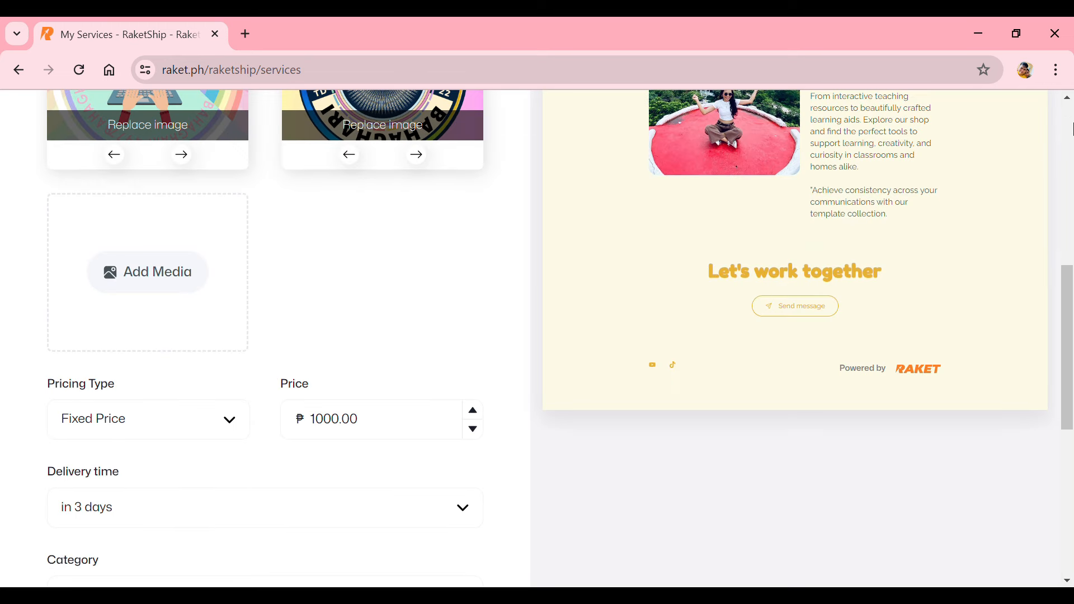
{"action": "left_click", "coordinate": [1071, 492]}
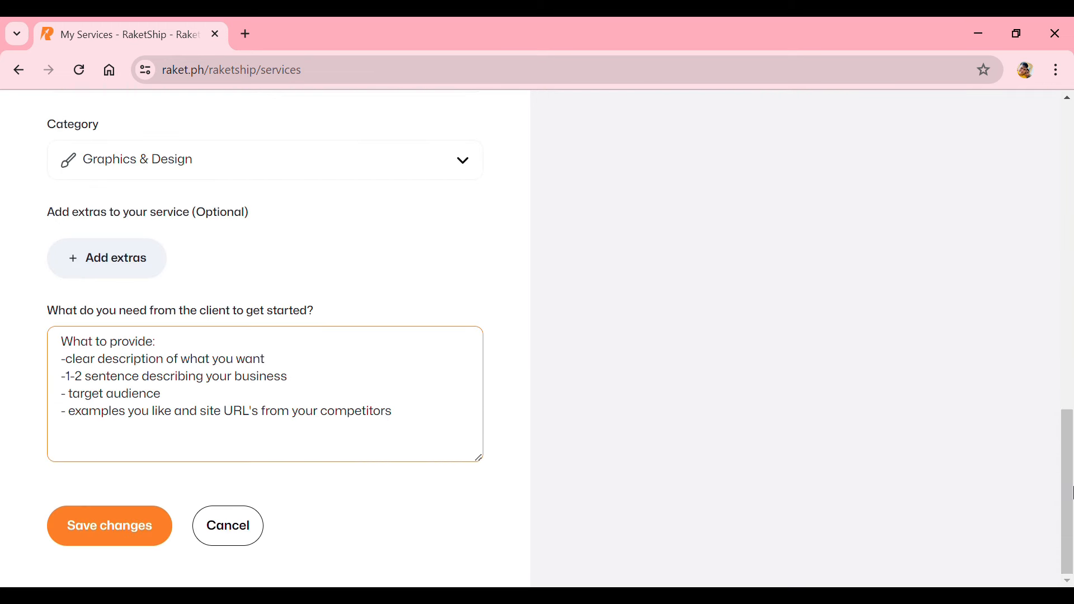
{"action": "left_click", "coordinate": [110, 546]}
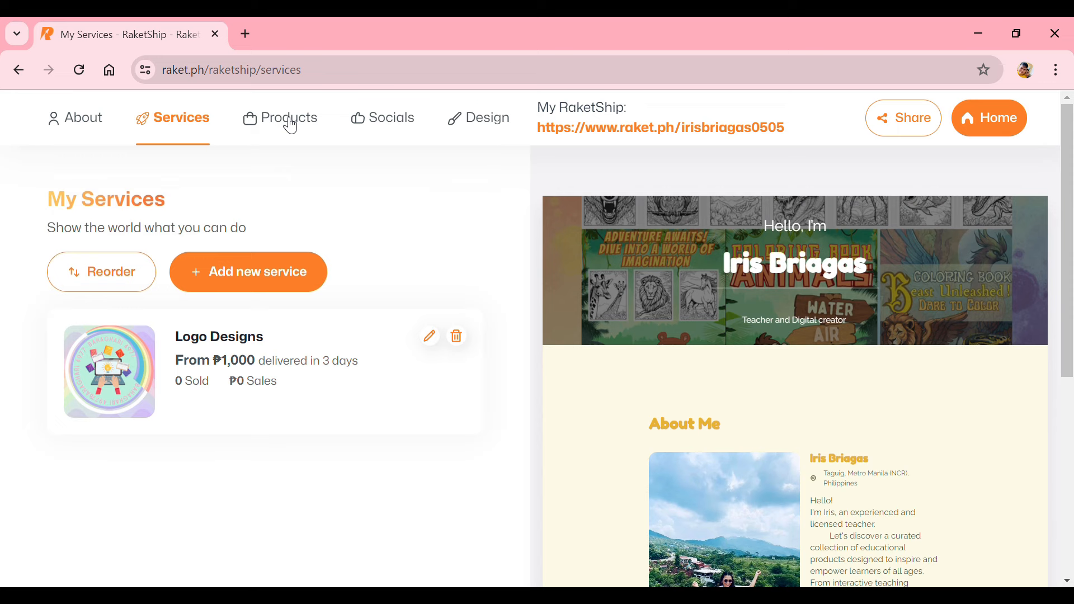
Step: Start a new digital download product from scratch and name it "Kids Coloring Book- ANIMALS"
{"action": "left_click", "coordinate": [291, 126]}
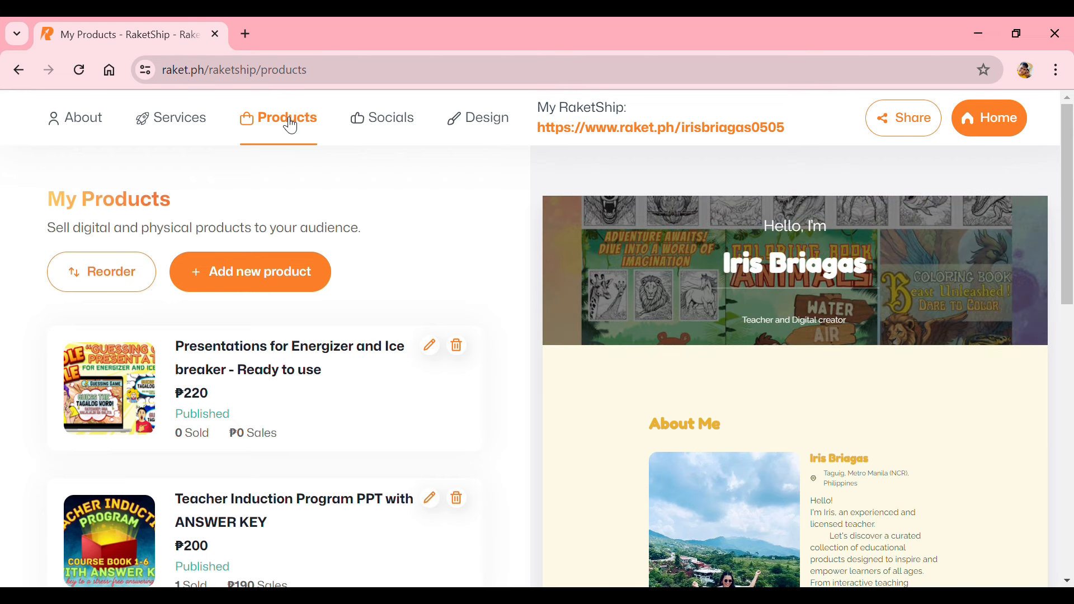
{"action": "left_click", "coordinate": [222, 273]}
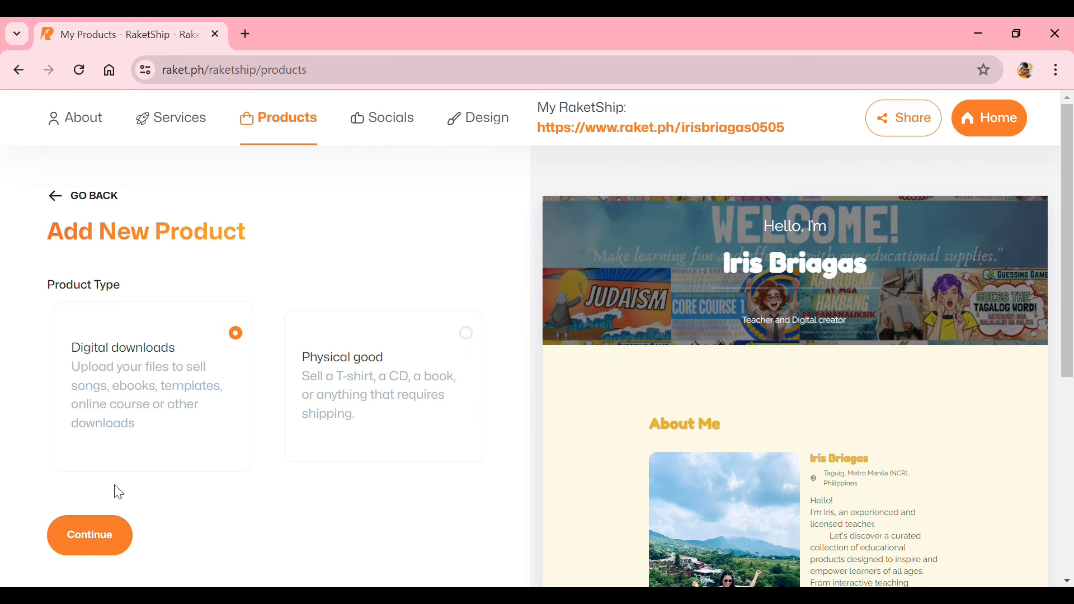
{"action": "left_click", "coordinate": [101, 549]}
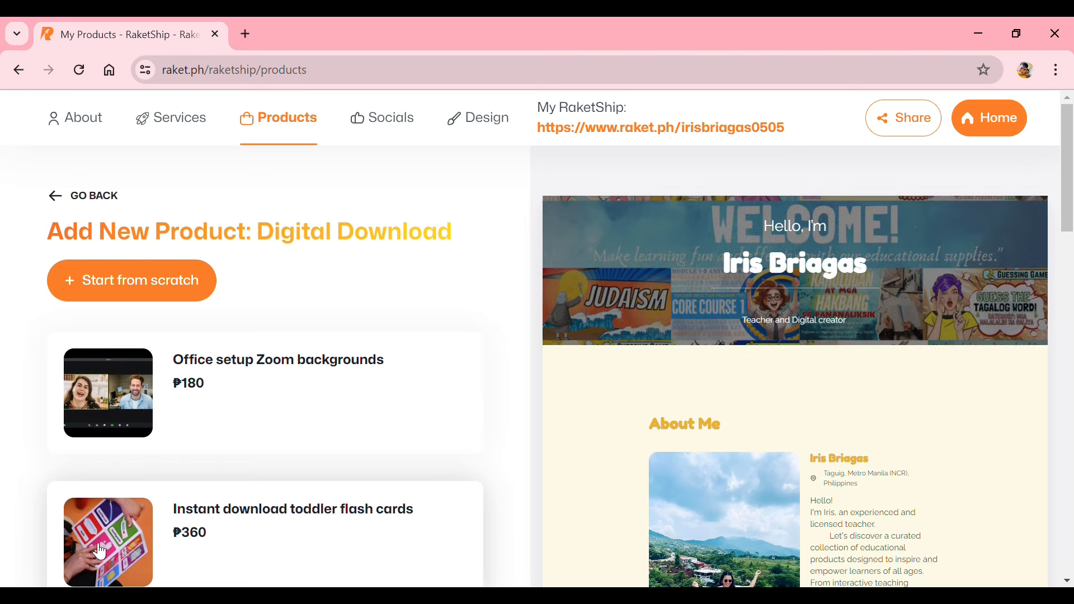
{"action": "left_click", "coordinate": [153, 283]}
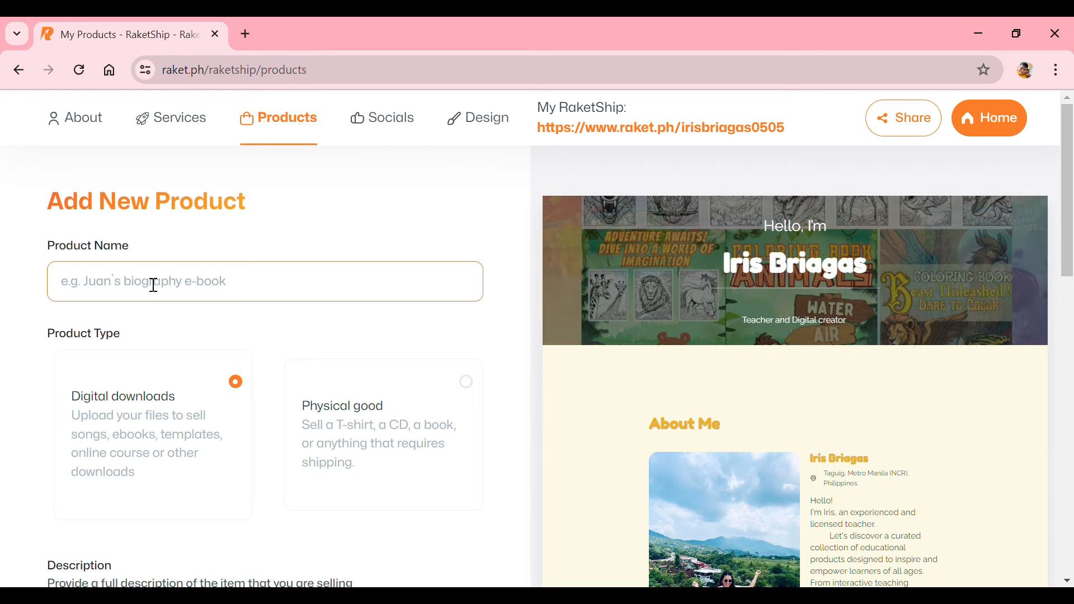
{"action": "type", "text": "Kids Coloring Book- ANIMALS"}
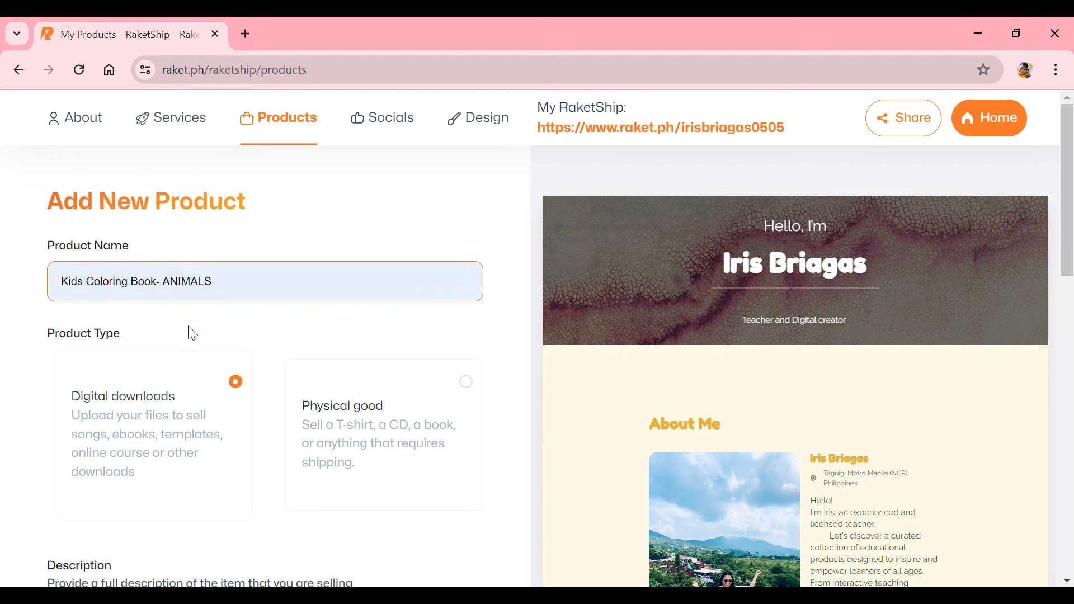
{"action": "left_click", "coordinate": [190, 333]}
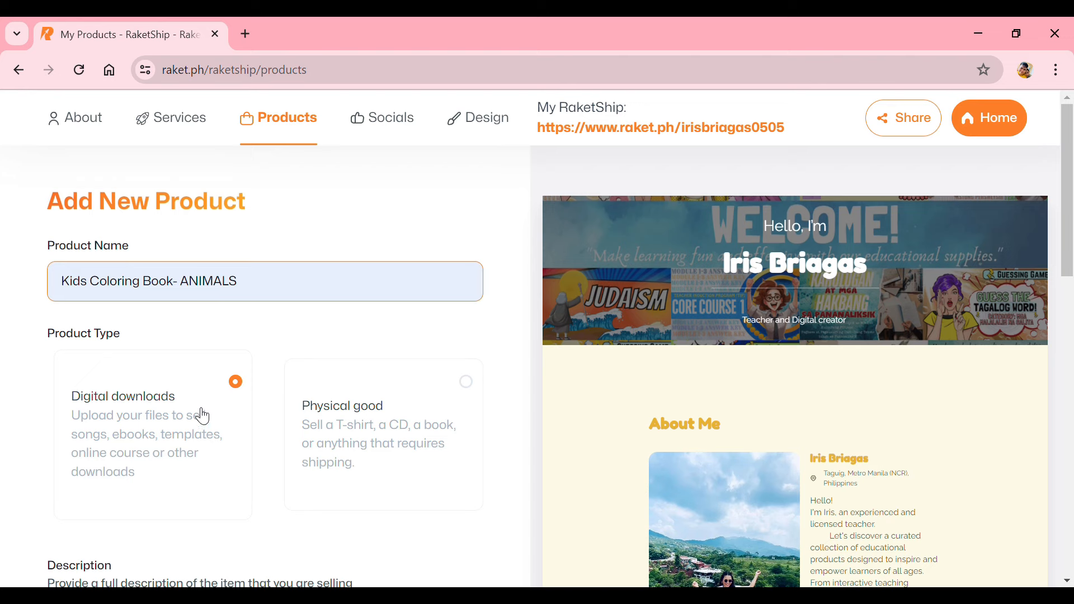
Step: Paste the prepared text as the new product's description and review it from the beginning
{"action": "scroll", "coordinate": [1068, 582], "scroll_direction": "down", "scroll_amount": 5}
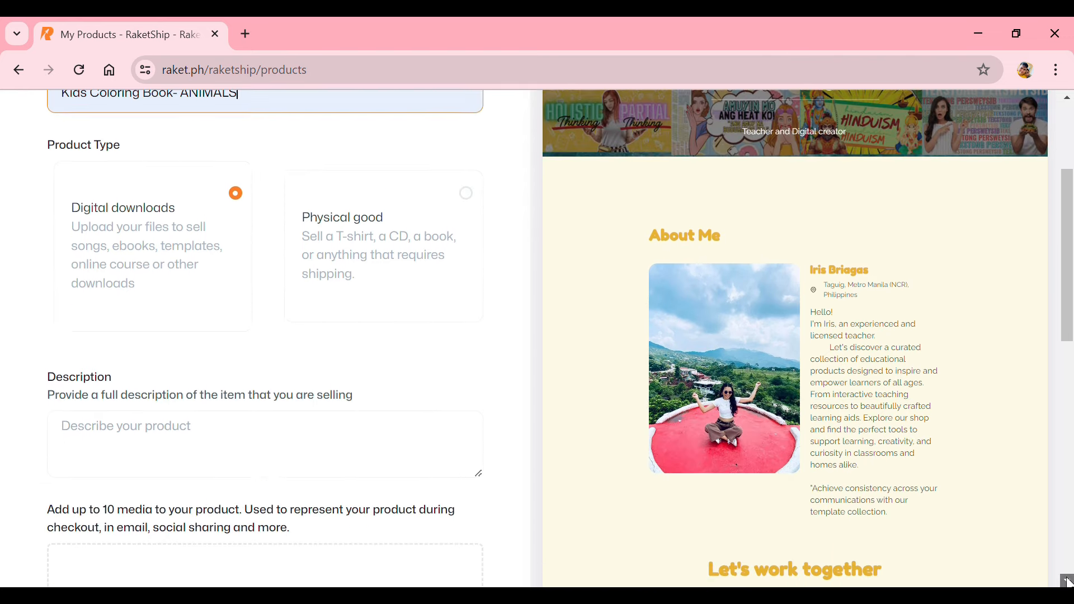
{"action": "left_click", "coordinate": [128, 361]}
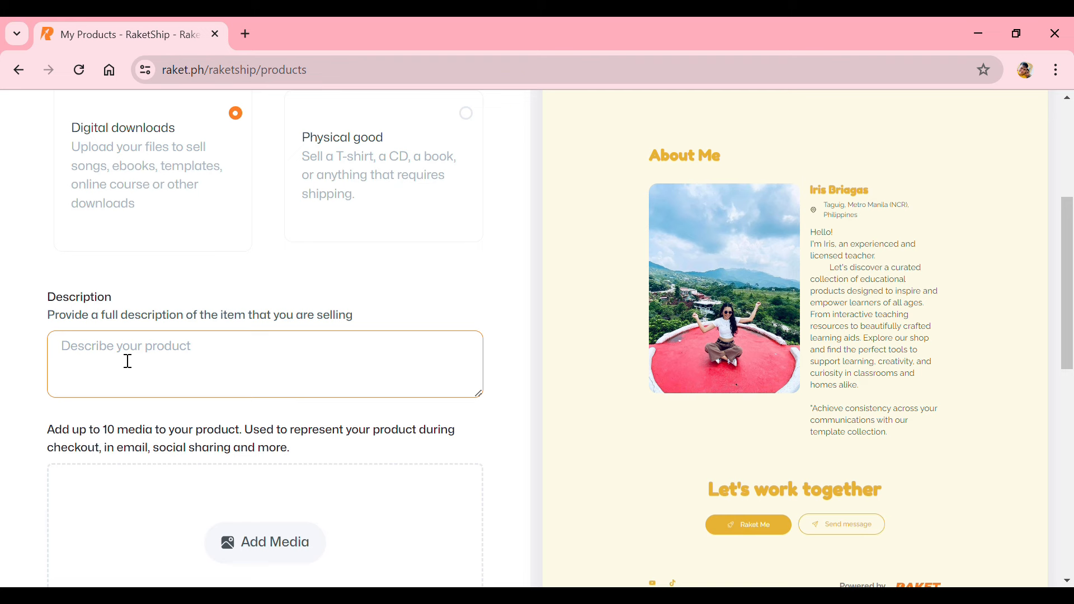
{"action": "key", "text": "ctrl+v"}
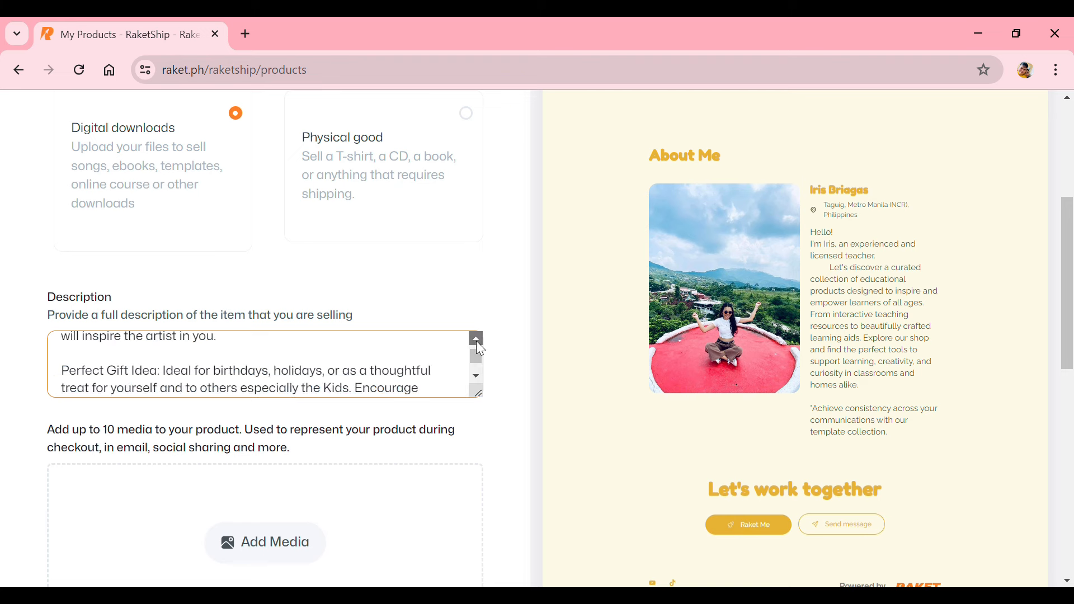
{"action": "left_click", "coordinate": [475, 341]}
{"action": "left_click", "coordinate": [476, 341]}
{"action": "left_click", "coordinate": [476, 340]}
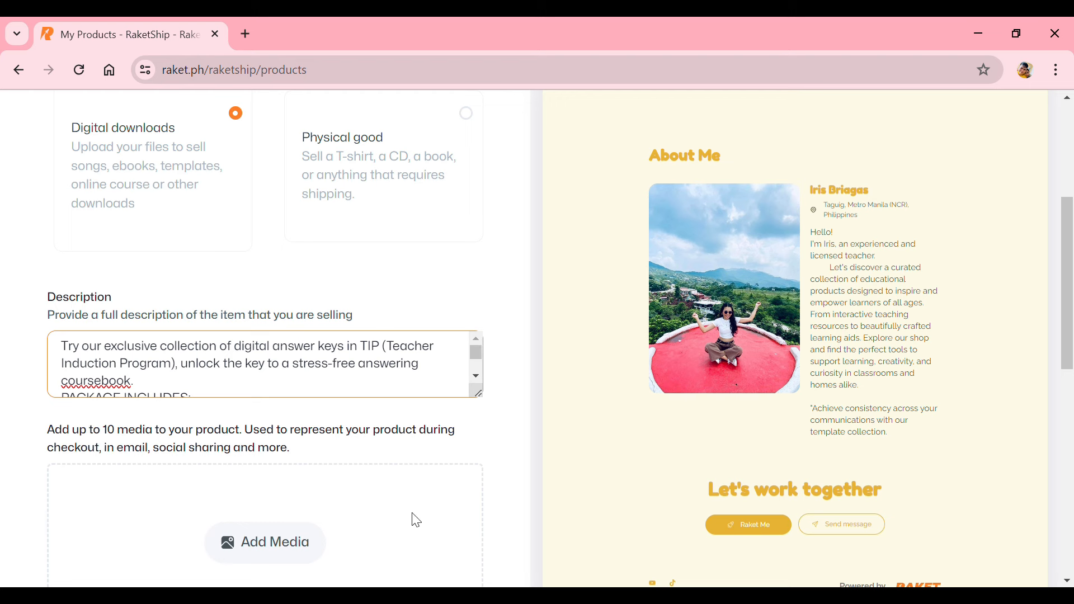
{"action": "left_click", "coordinate": [457, 518]}
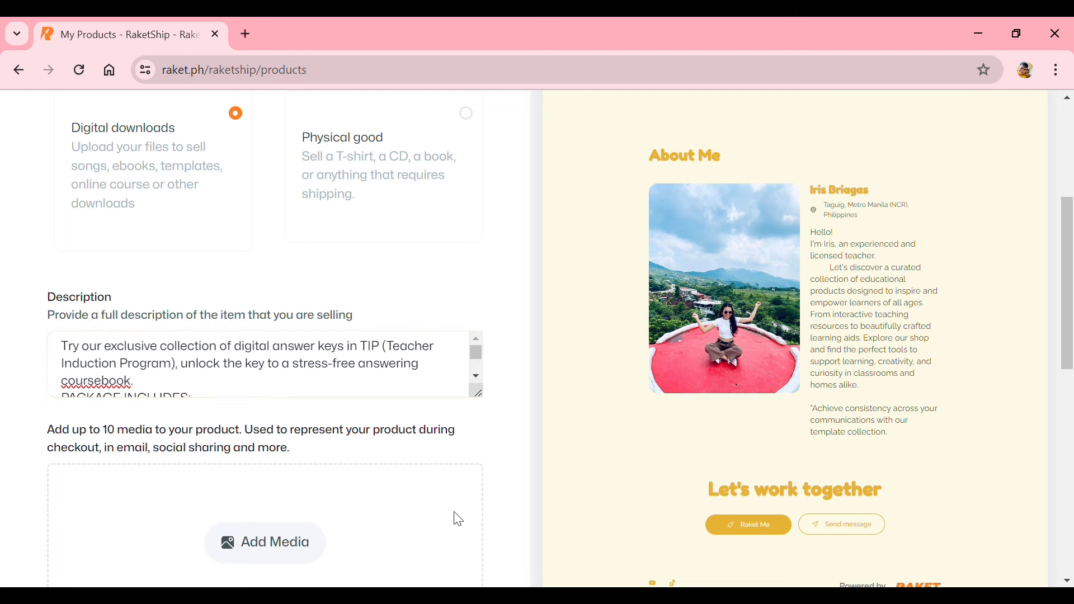
Step: Add two animal coloring book preview images to the product's media
{"action": "left_click", "coordinate": [244, 549]}
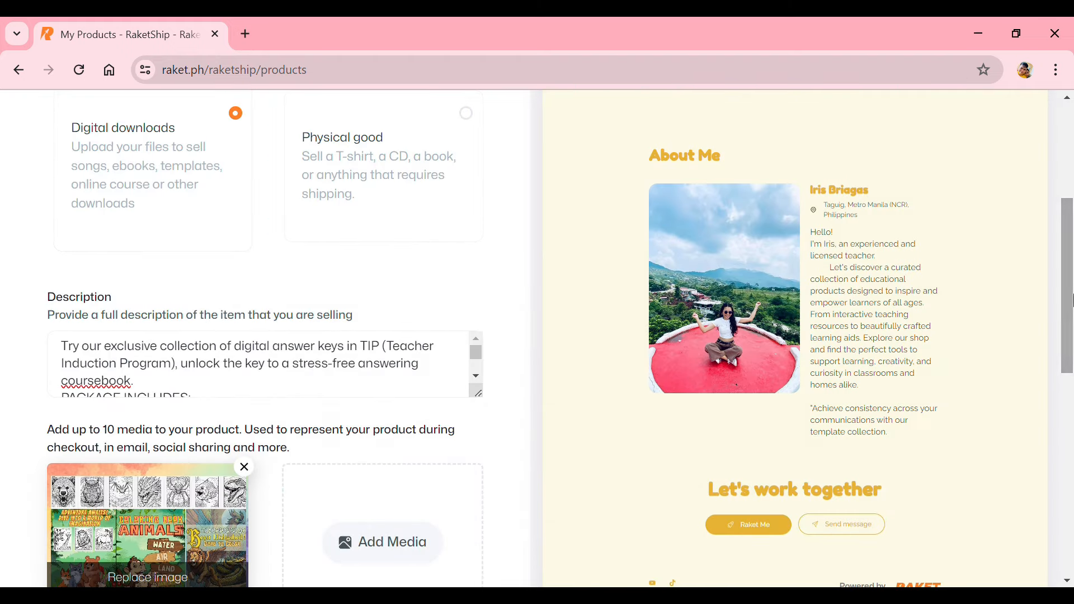
{"action": "scroll", "coordinate": [1072, 300], "scroll_direction": "down", "scroll_amount": 3}
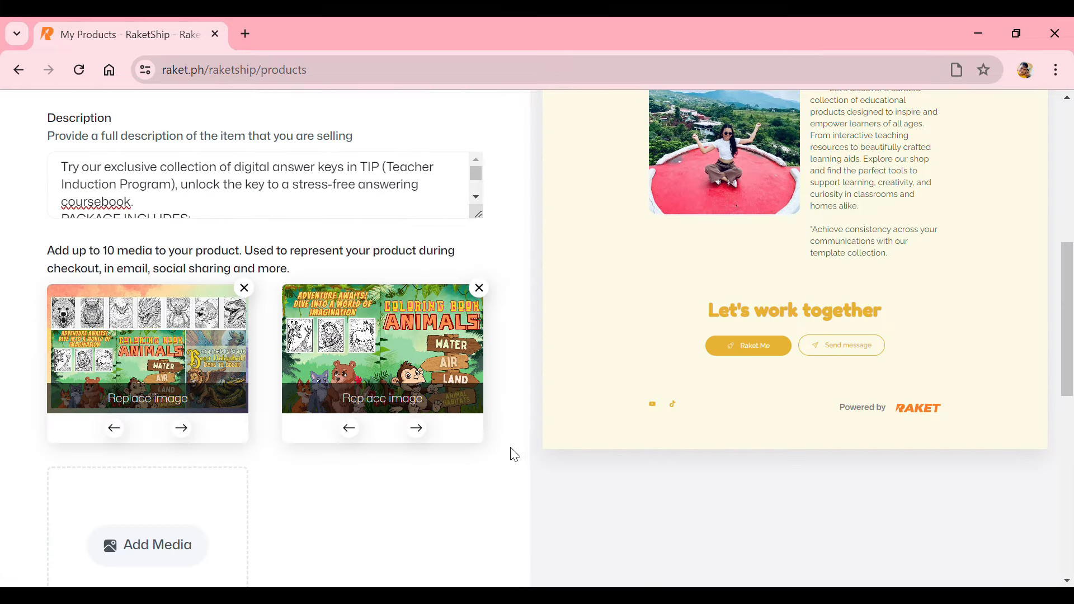
{"action": "scroll", "coordinate": [1072, 440], "scroll_direction": "down", "scroll_amount": 7}
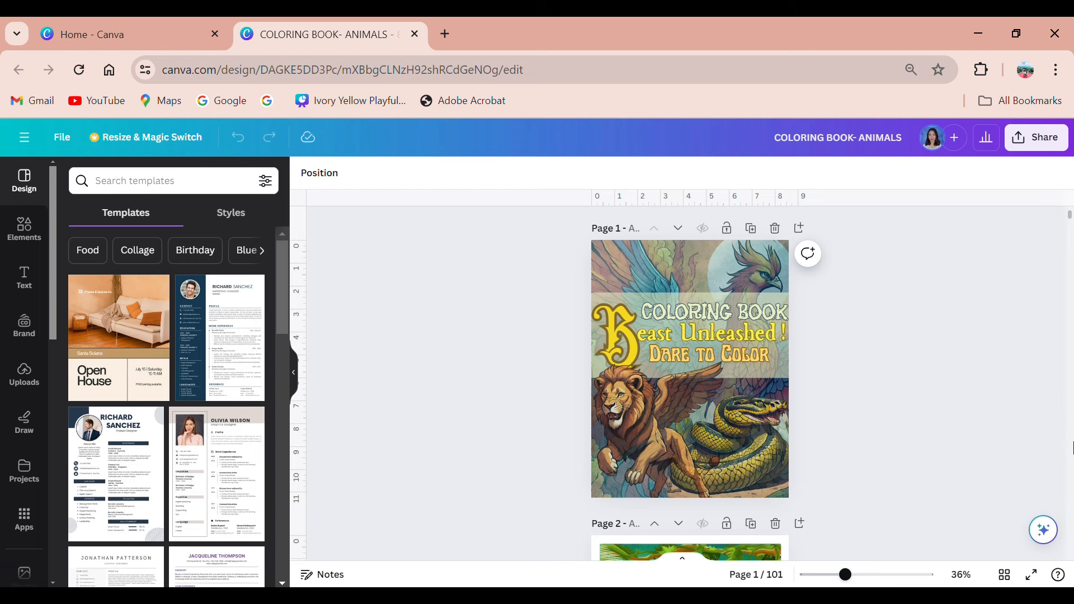
Step: In Canva, copy the public template link of the COLORING BOOK- ANIMALS design
{"action": "left_click", "coordinate": [1036, 137]}
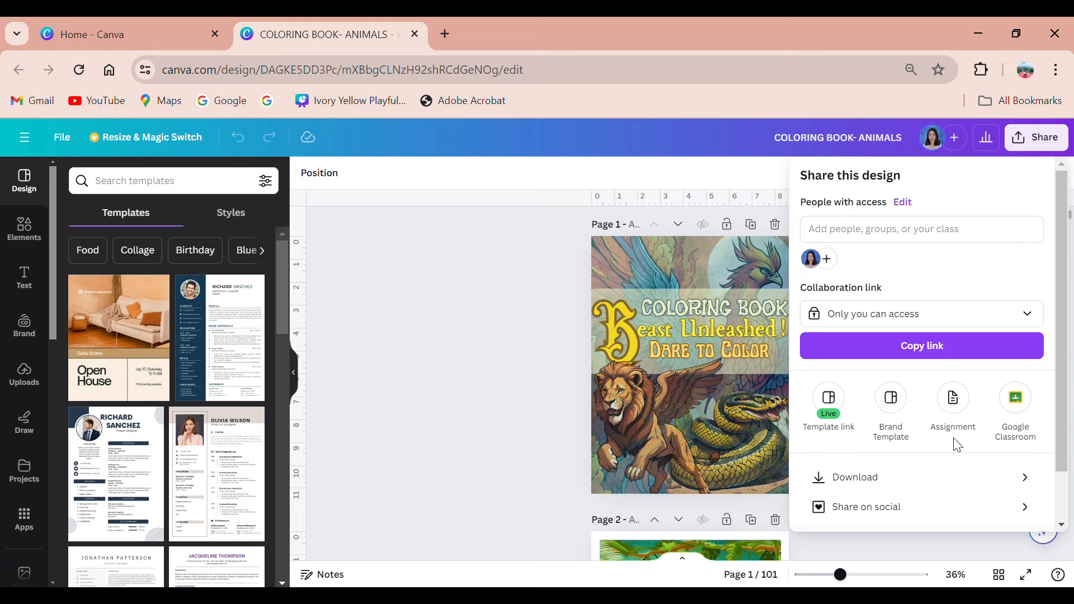
{"action": "left_click", "coordinate": [829, 402]}
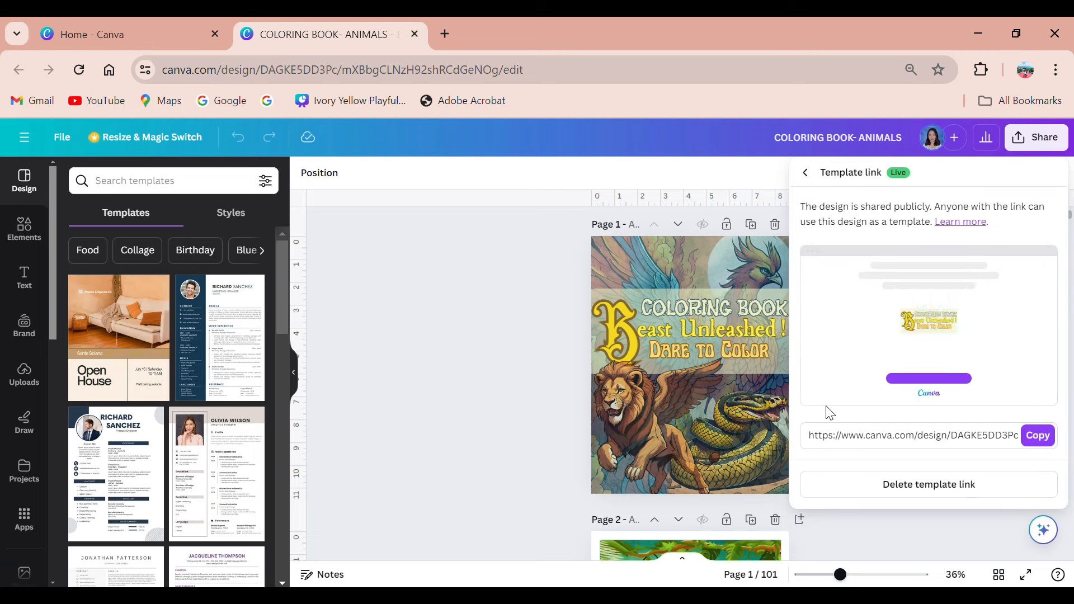
{"action": "left_click", "coordinate": [1038, 436]}
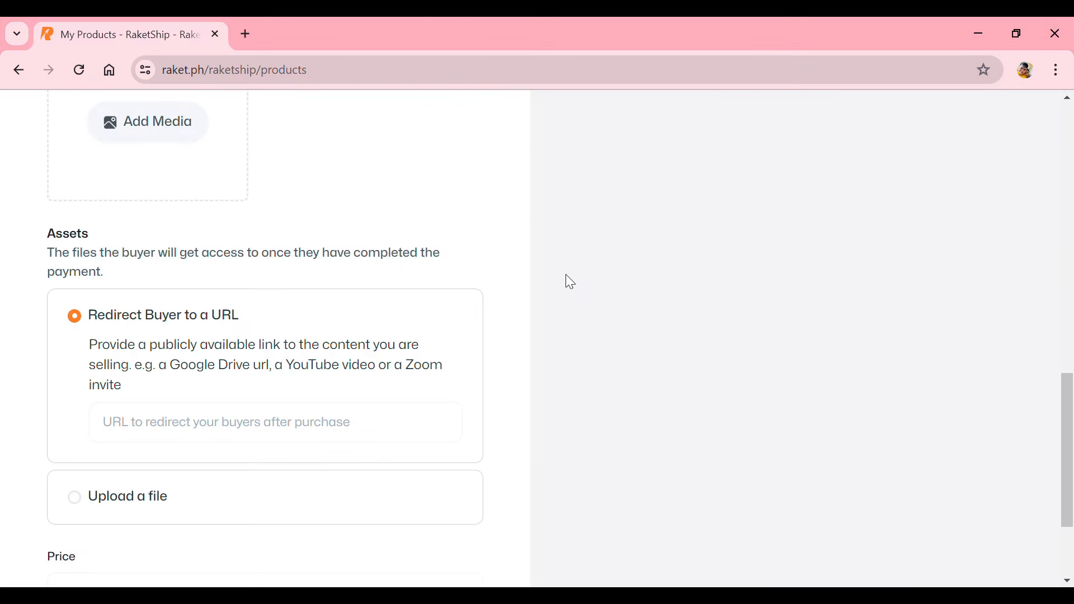
Step: Back in RaketShip, paste the Canva template link as the URL buyers are redirected to after purchase
{"action": "left_click", "coordinate": [181, 425]}
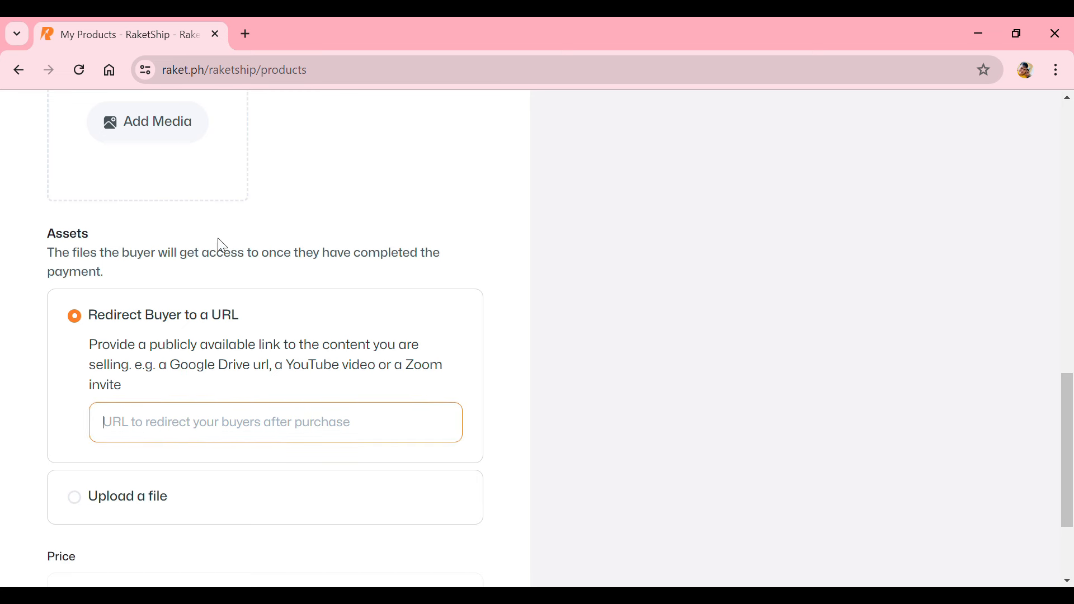
{"action": "key", "text": "ctrl+v"}
{"action": "key", "text": "Tab"}
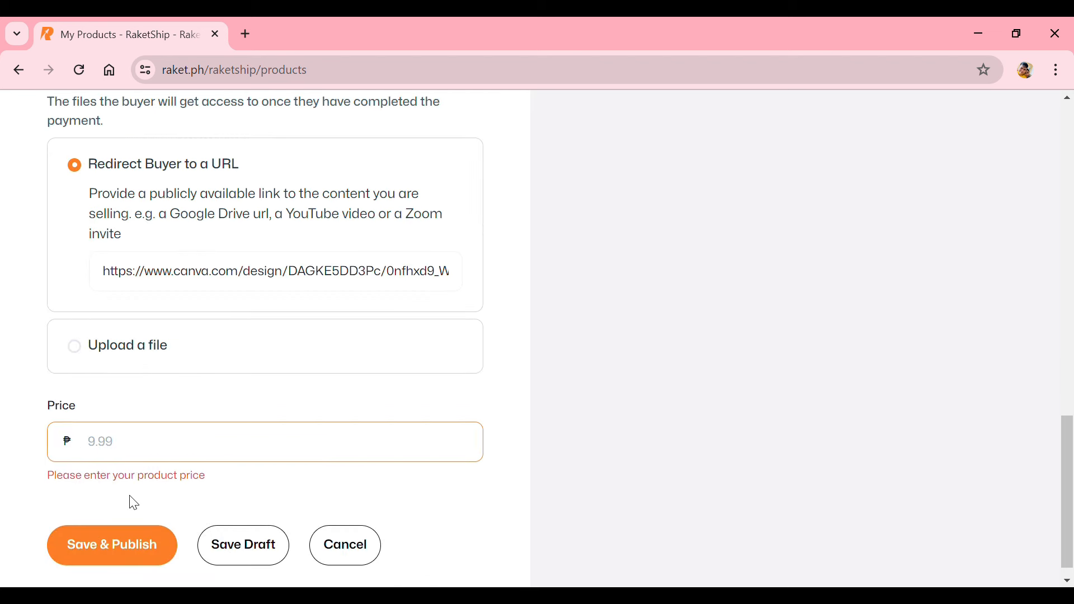
Step: Set the coloring book product's price to ₱100, then save and publish it
{"action": "type", "text": "100"}
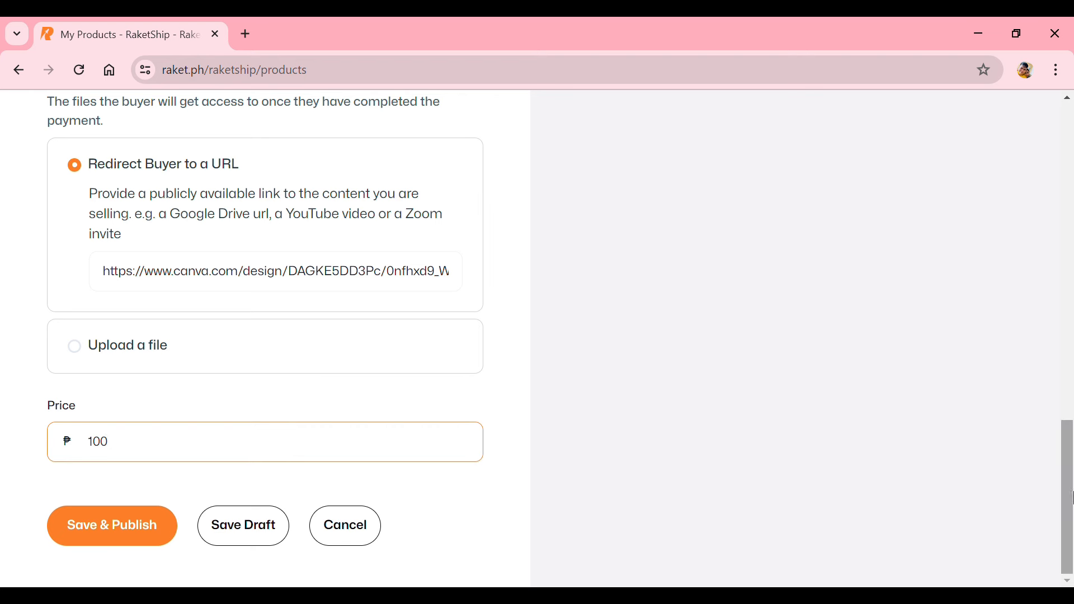
{"action": "left_click", "coordinate": [98, 528]}
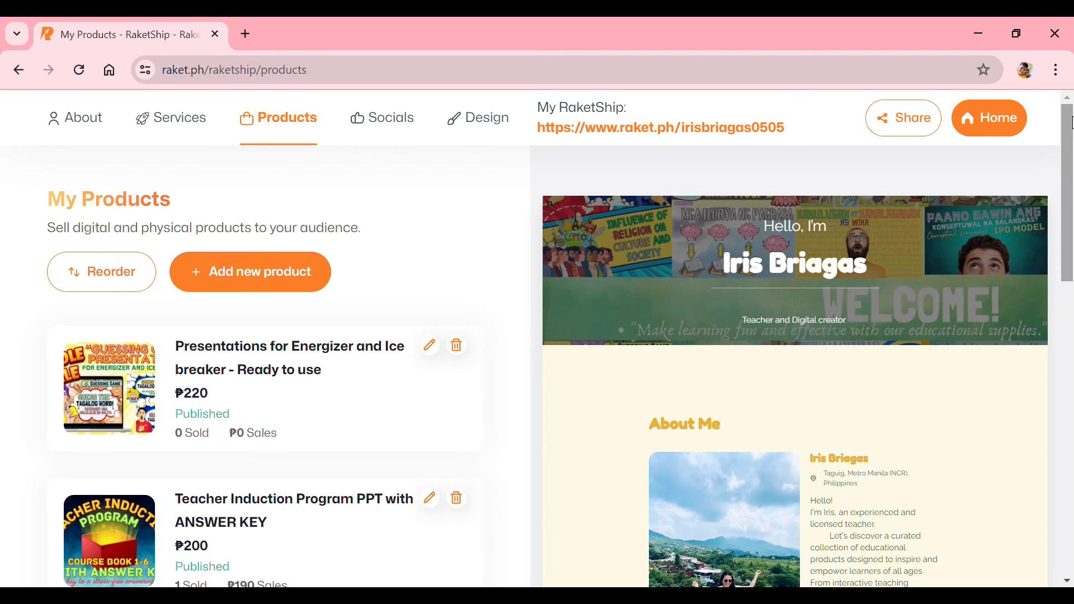
Step: Look through the profile's Social Links, from the Facebook page URL down to the Vimeo URL
{"action": "left_click", "coordinate": [388, 130]}
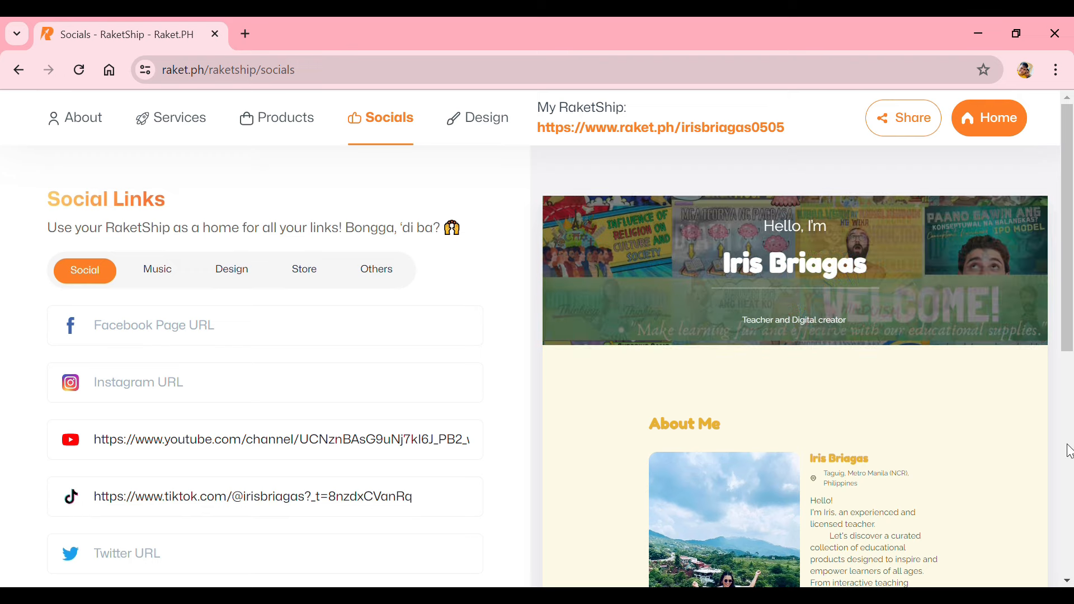
{"action": "scroll", "coordinate": [1069, 450], "scroll_direction": "down", "scroll_amount": 4}
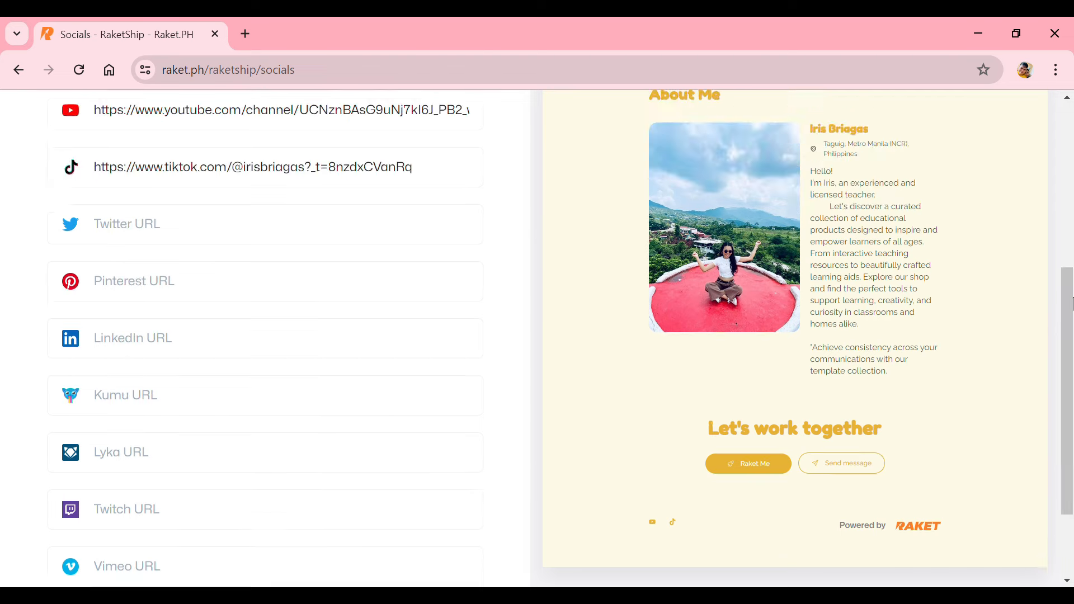
{"action": "scroll", "coordinate": [1070, 303], "scroll_direction": "up", "scroll_amount": 4}
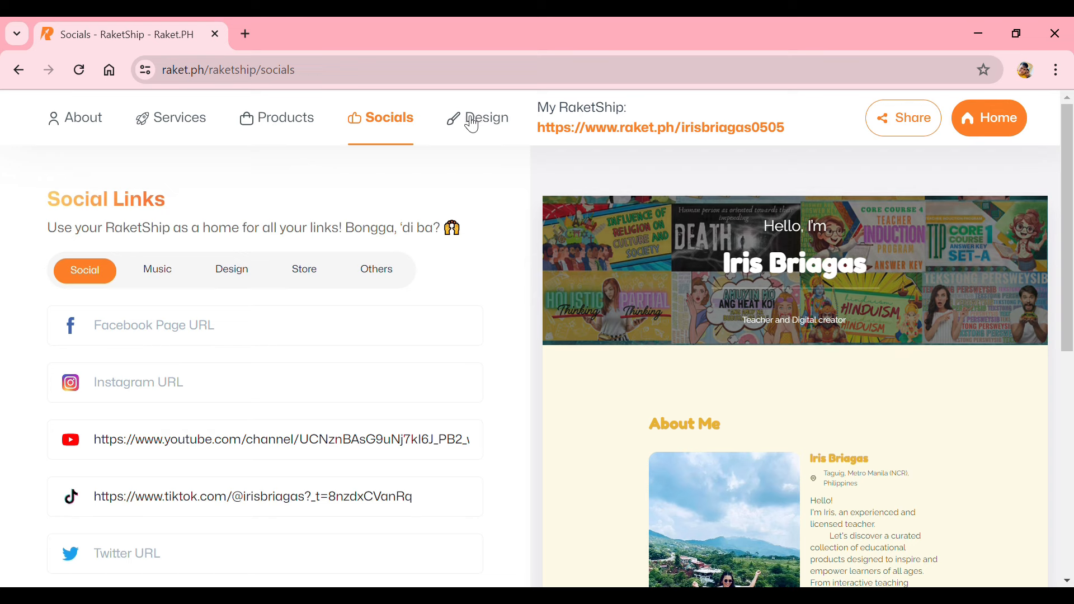
Step: Look through the RaketShip page's design options: the themes, the color palettes and the font pairings
{"action": "left_click", "coordinate": [486, 131]}
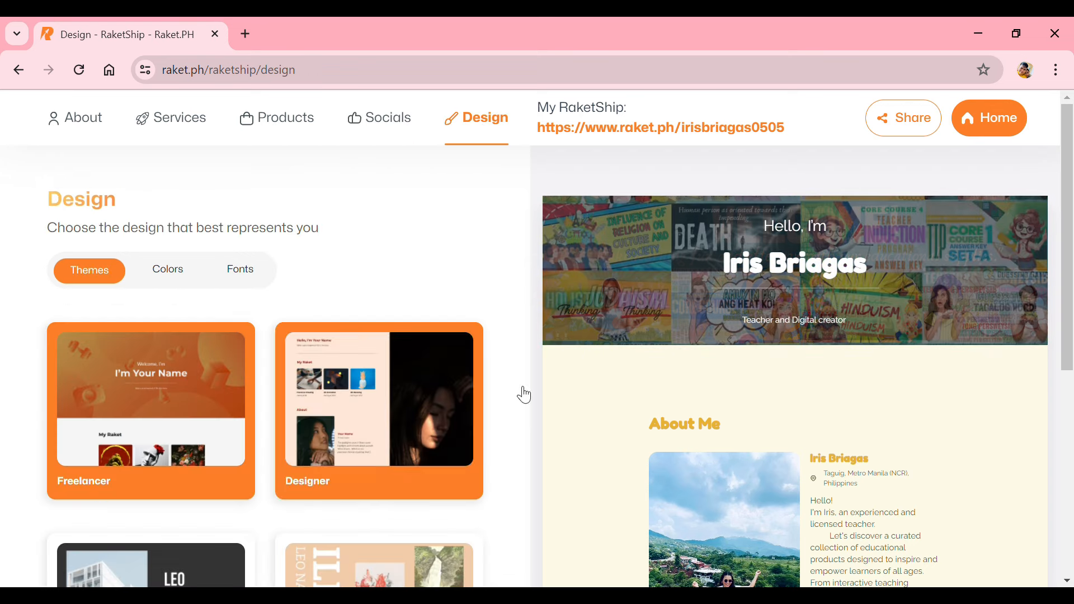
{"action": "scroll", "coordinate": [1071, 316], "scroll_direction": "down", "scroll_amount": 1}
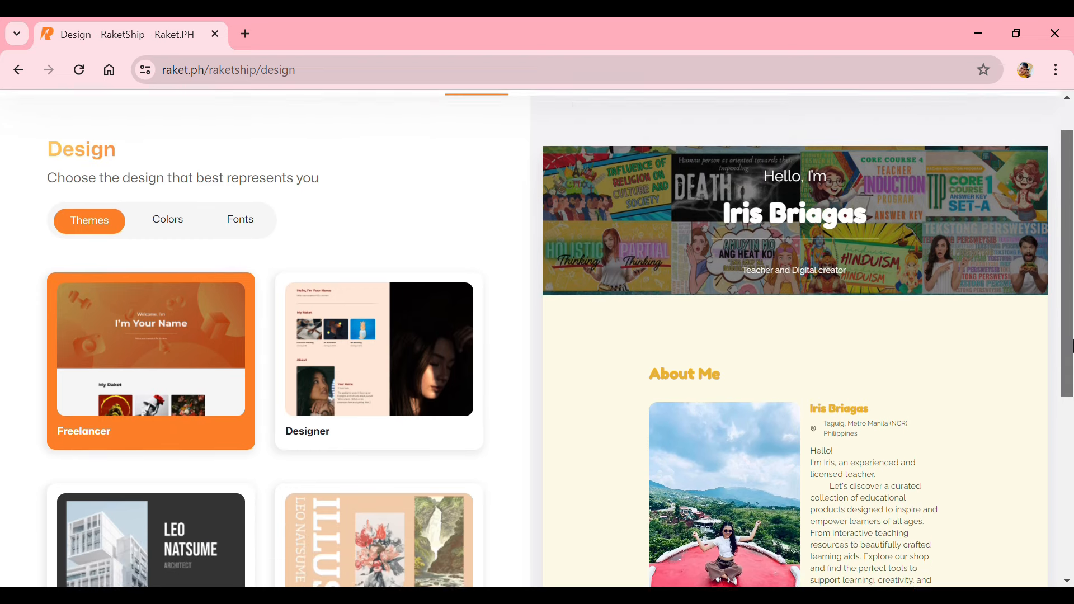
{"action": "scroll", "coordinate": [1028, 281], "scroll_direction": "up", "scroll_amount": 1}
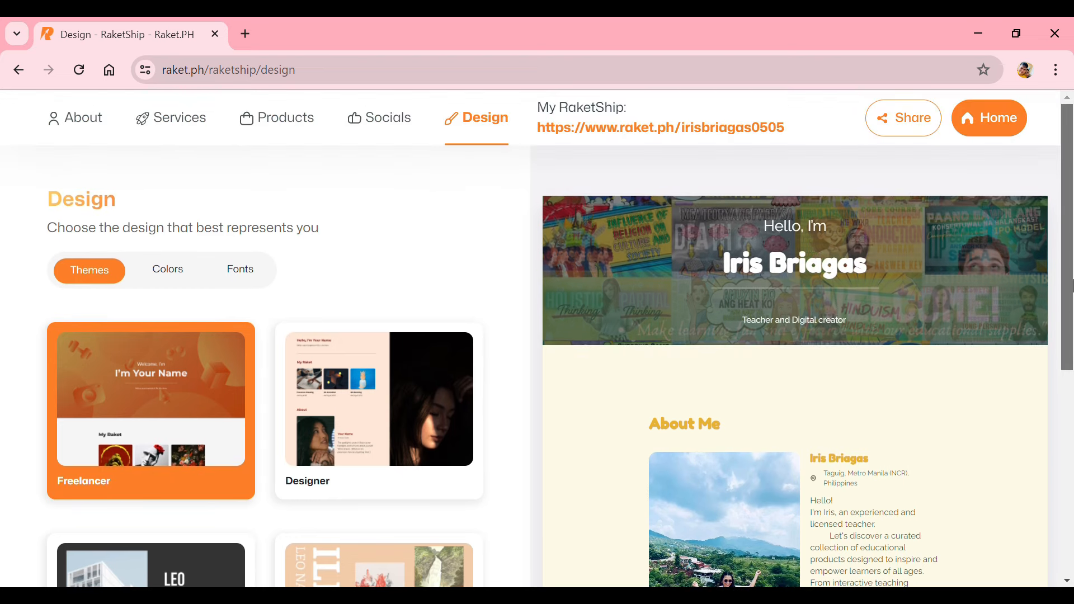
{"action": "left_click_drag", "start_coordinate": [1071, 260], "coordinate": [973, 261]}
{"action": "left_click", "coordinate": [174, 223]}
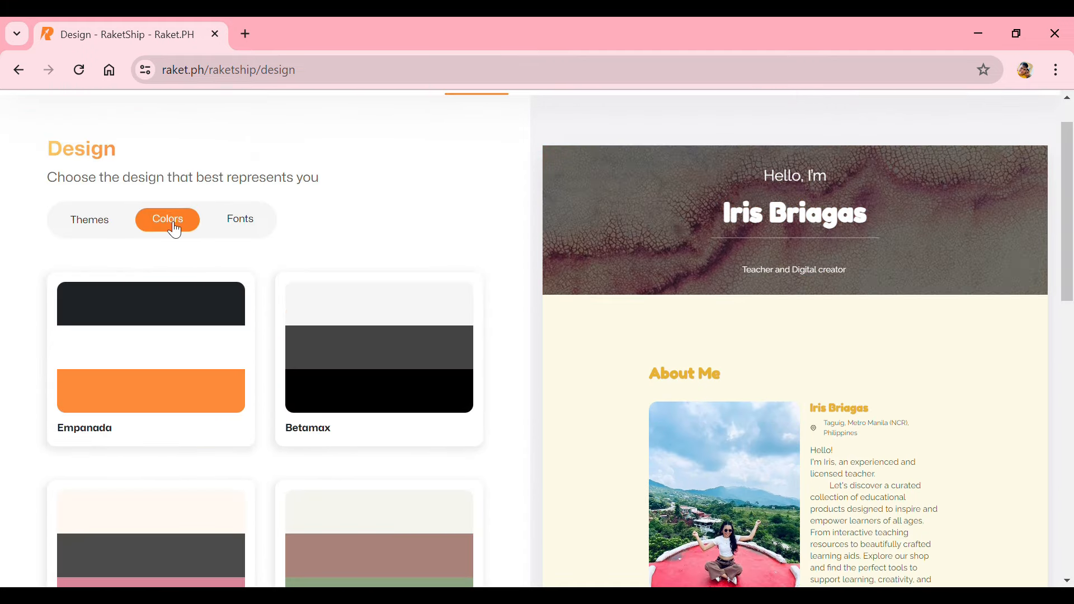
{"action": "left_click", "coordinate": [148, 435]}
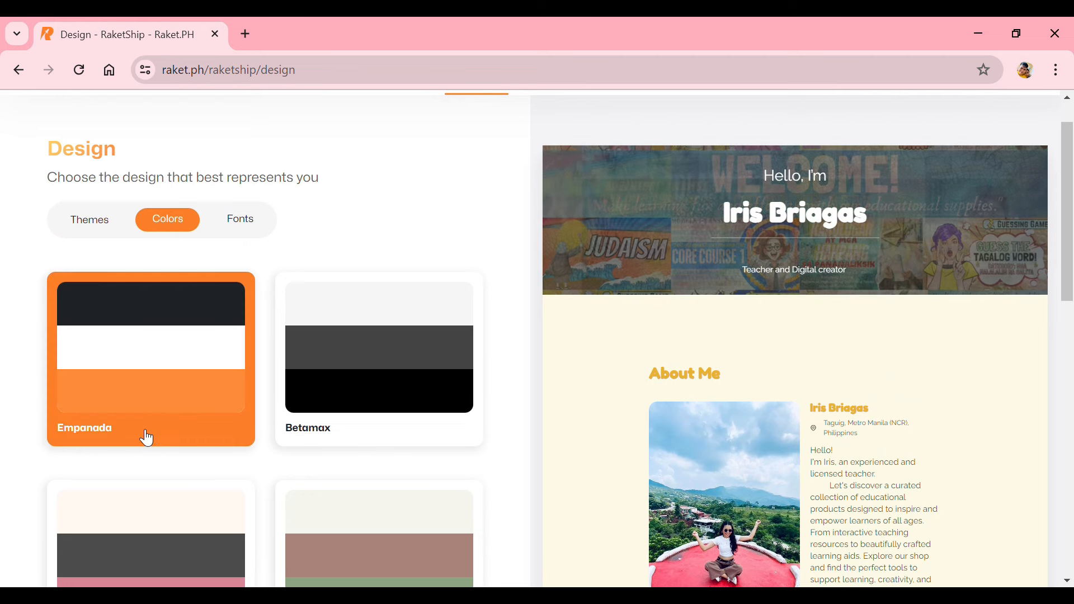
{"action": "left_click_drag", "start_coordinate": [1072, 276], "coordinate": [1071, 243]}
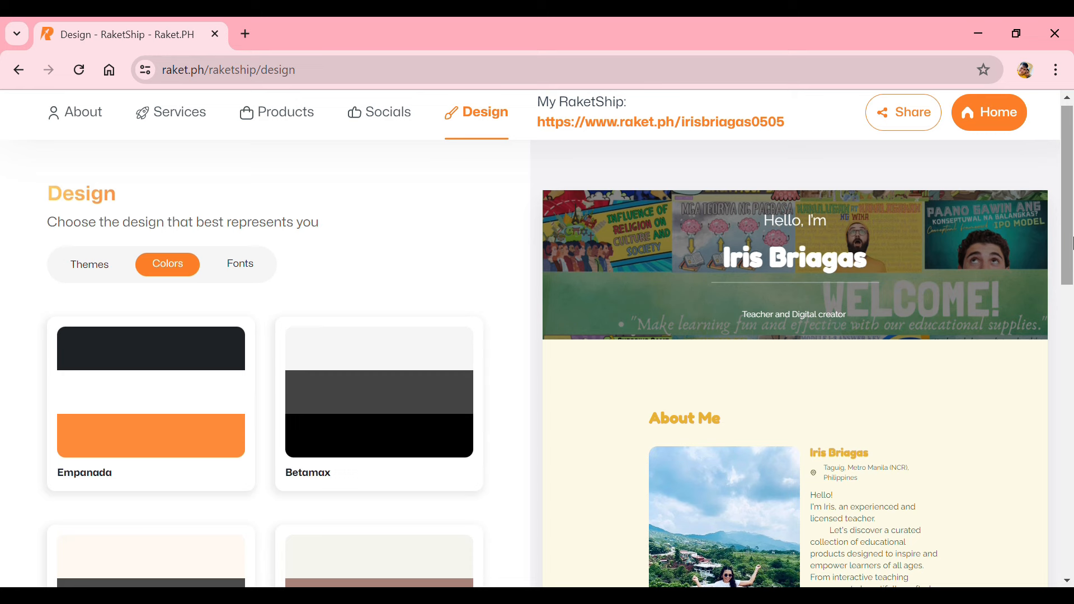
{"action": "left_click", "coordinate": [254, 277]}
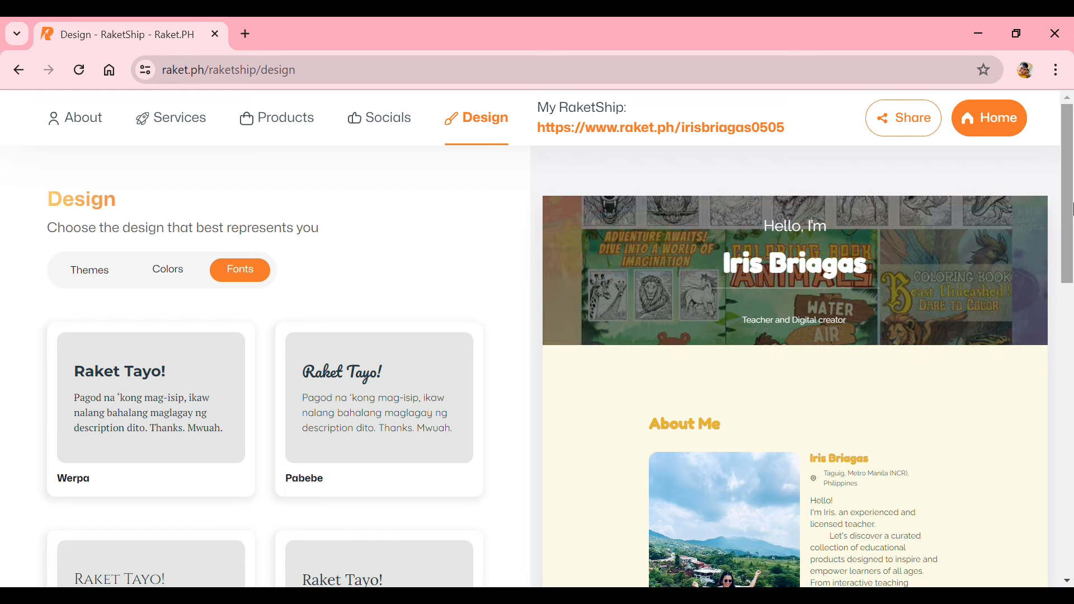
Step: Open the sharing options for the RaketShip and copy its public profile link
{"action": "left_click", "coordinate": [920, 132]}
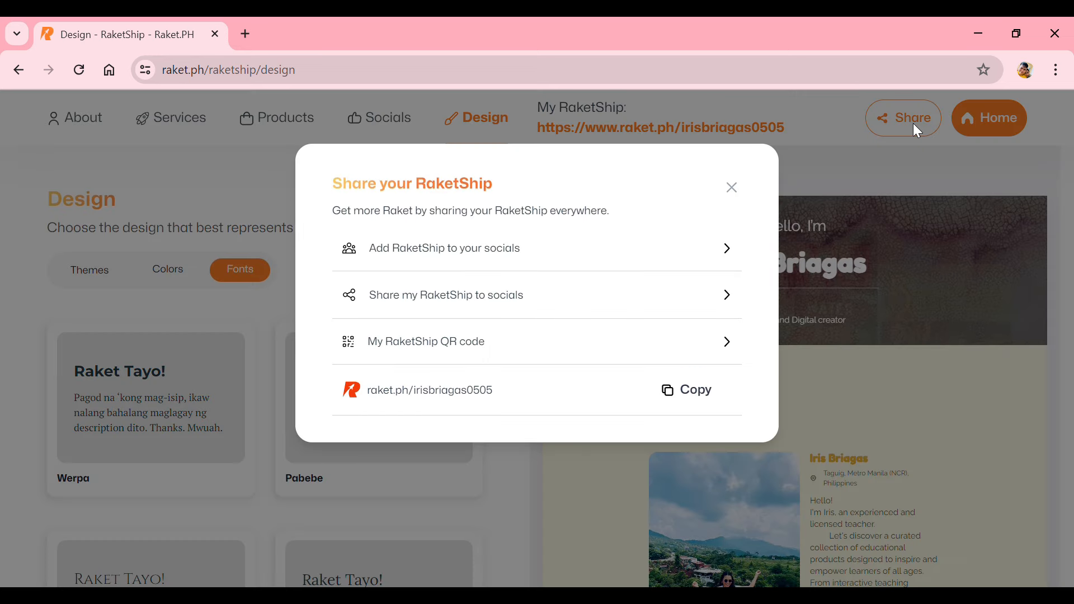
{"action": "left_click", "coordinate": [709, 400]}
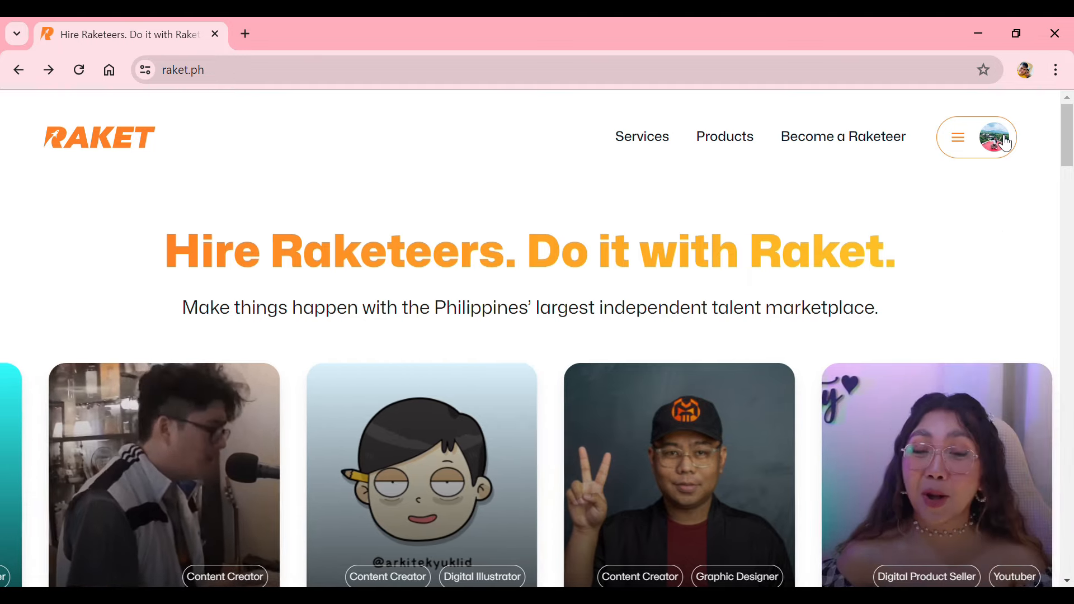
Step: Go to the Raketeer Dashboard from the Raket home page and view the active and completed orders
{"action": "left_click", "coordinate": [976, 137]}
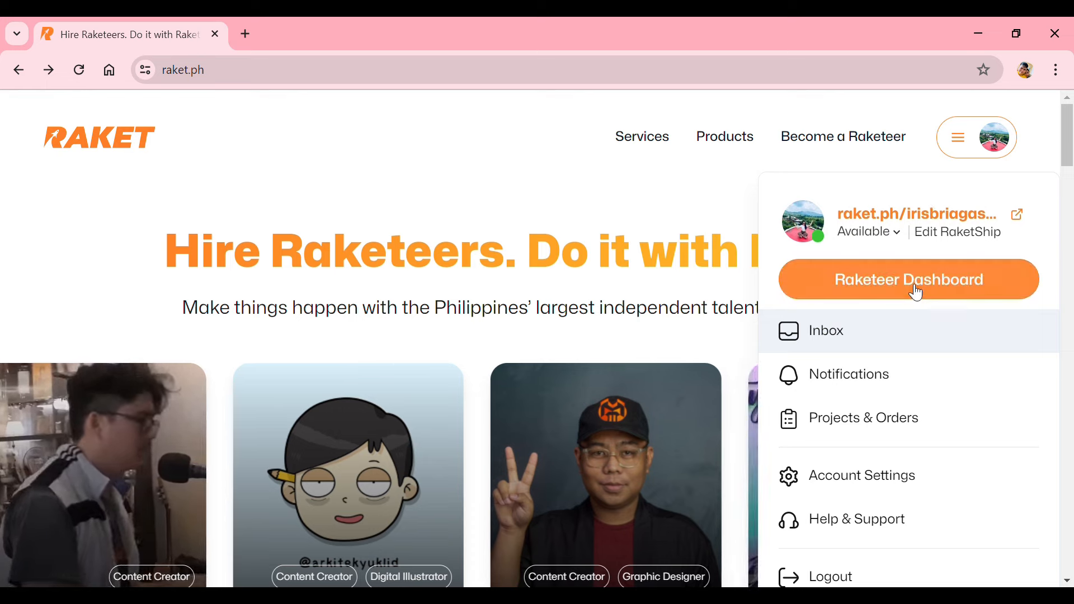
{"action": "left_click", "coordinate": [914, 290]}
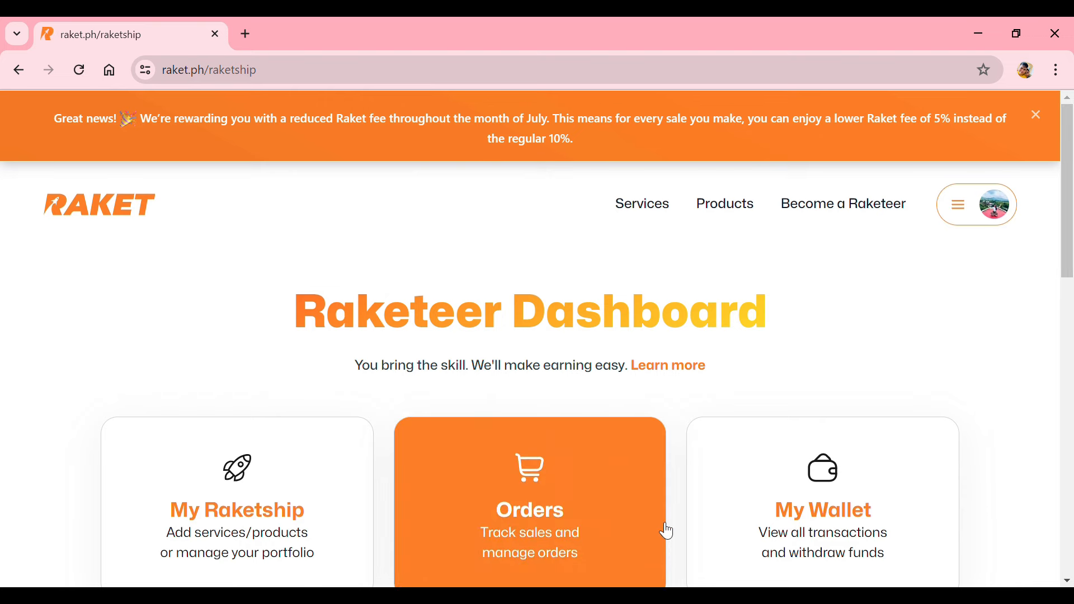
{"action": "left_click_drag", "start_coordinate": [1073, 235], "coordinate": [1072, 296]}
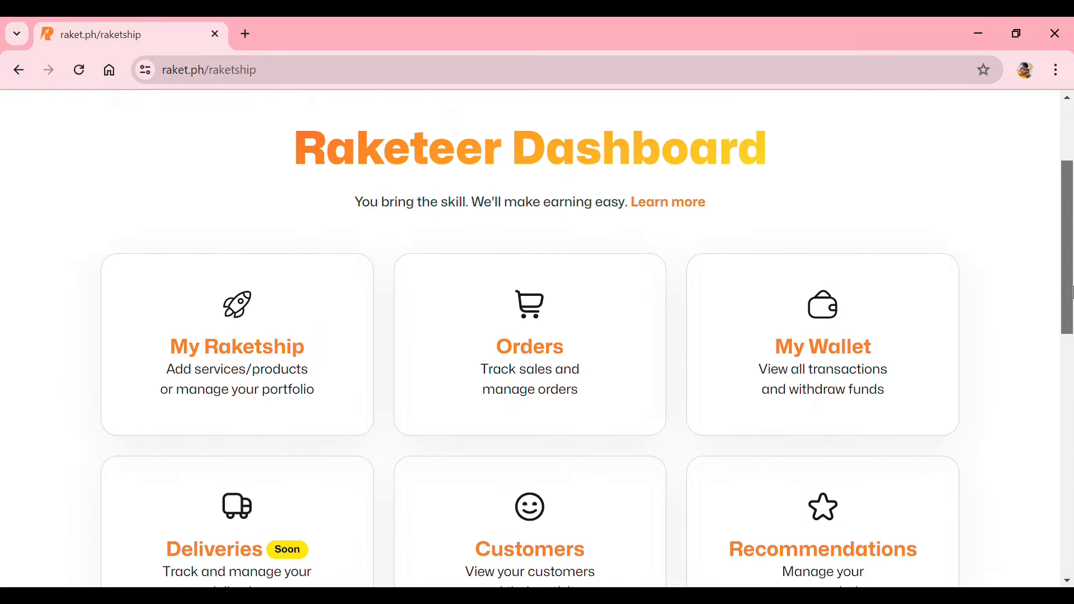
{"action": "left_click", "coordinate": [569, 362]}
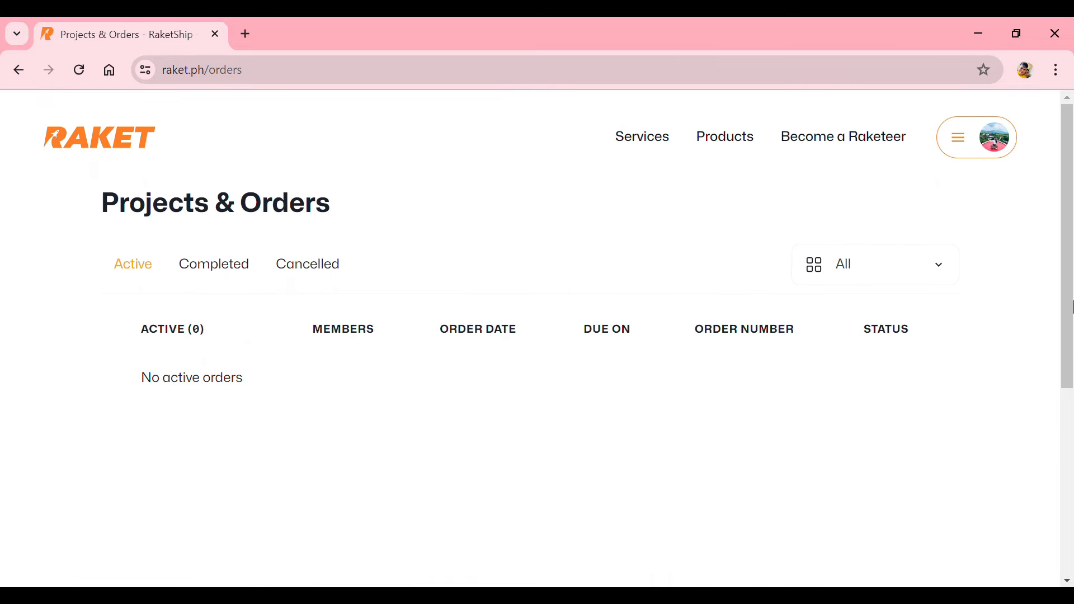
{"action": "left_click", "coordinate": [199, 275]}
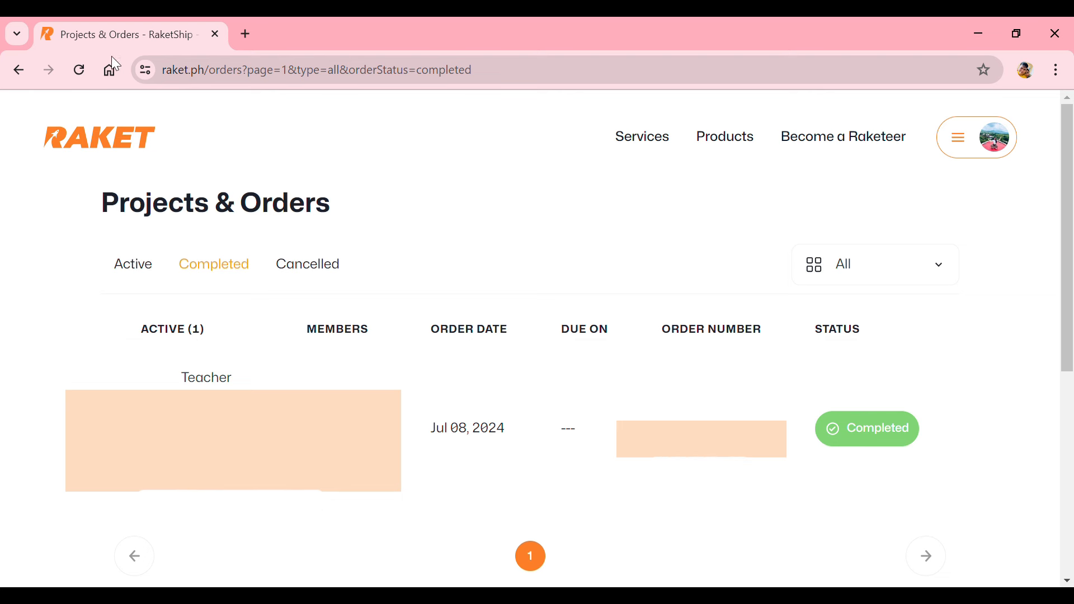
Step: Return to the Raketeer Dashboard and open My Wallet to review the balance and transactions
{"action": "left_click", "coordinate": [16, 69]}
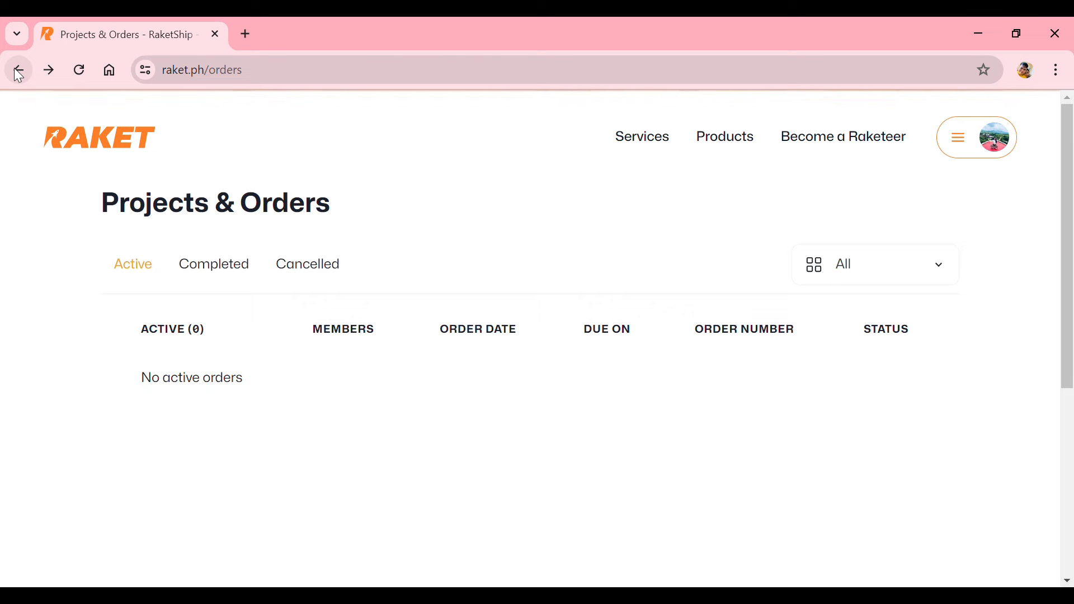
{"action": "left_click", "coordinate": [17, 70]}
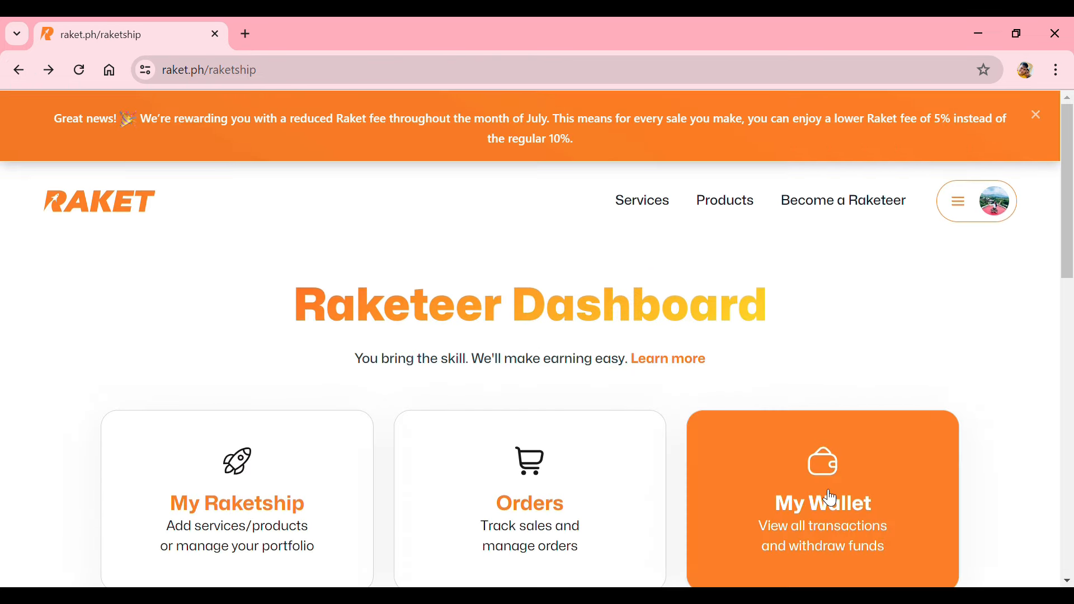
{"action": "left_click", "coordinate": [833, 505]}
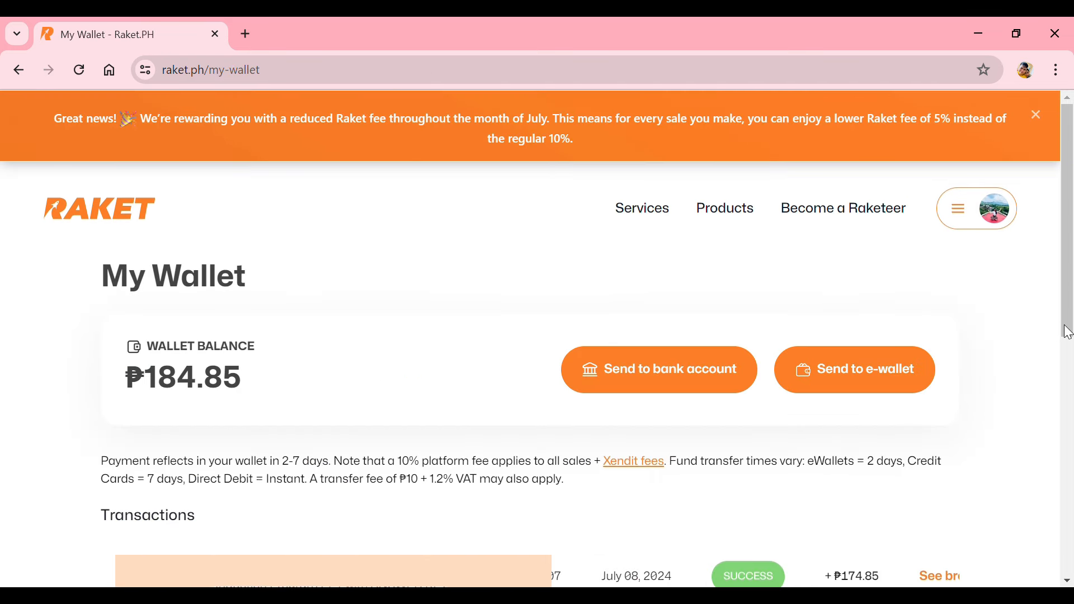
{"action": "left_click_drag", "start_coordinate": [1071, 289], "coordinate": [1057, 313]}
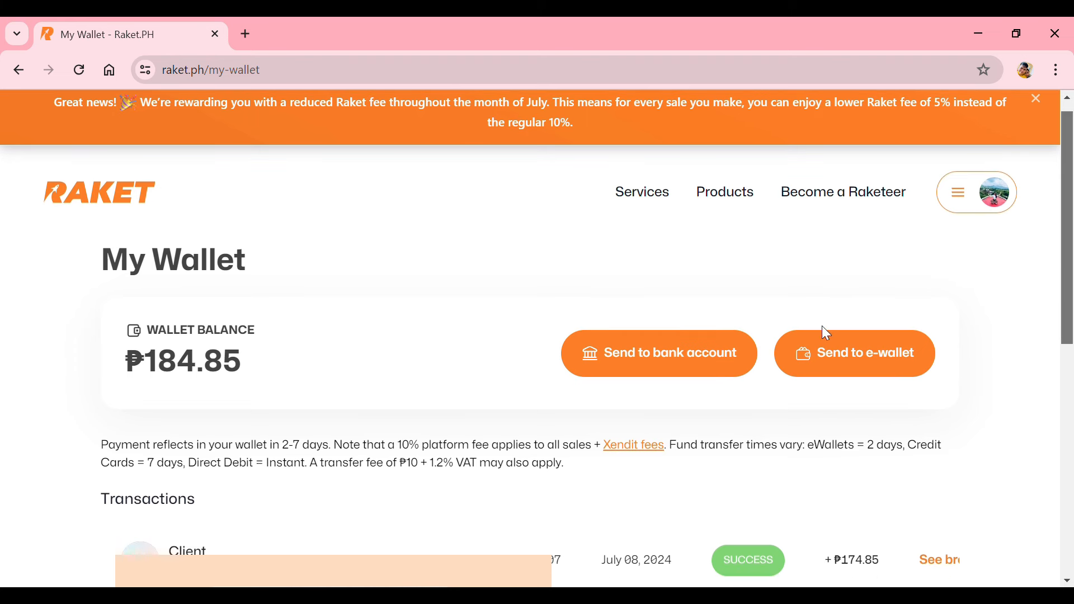
Step: Examine the form for sending the balance to an e-wallet, including its e-wallet choices, and close it without submitting
{"action": "left_click", "coordinate": [842, 366]}
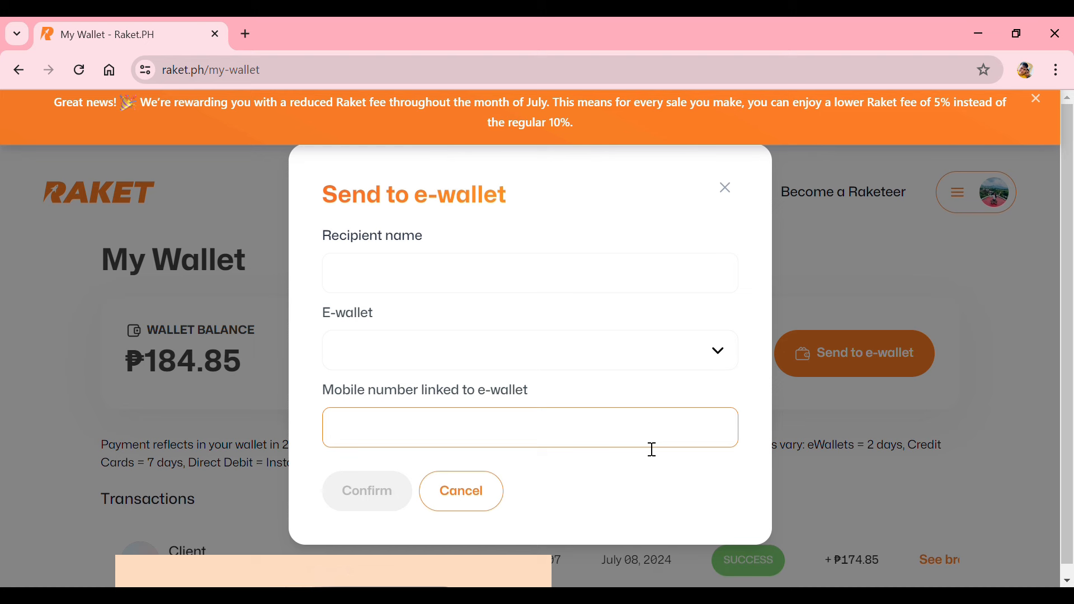
{"action": "left_click", "coordinate": [722, 355]}
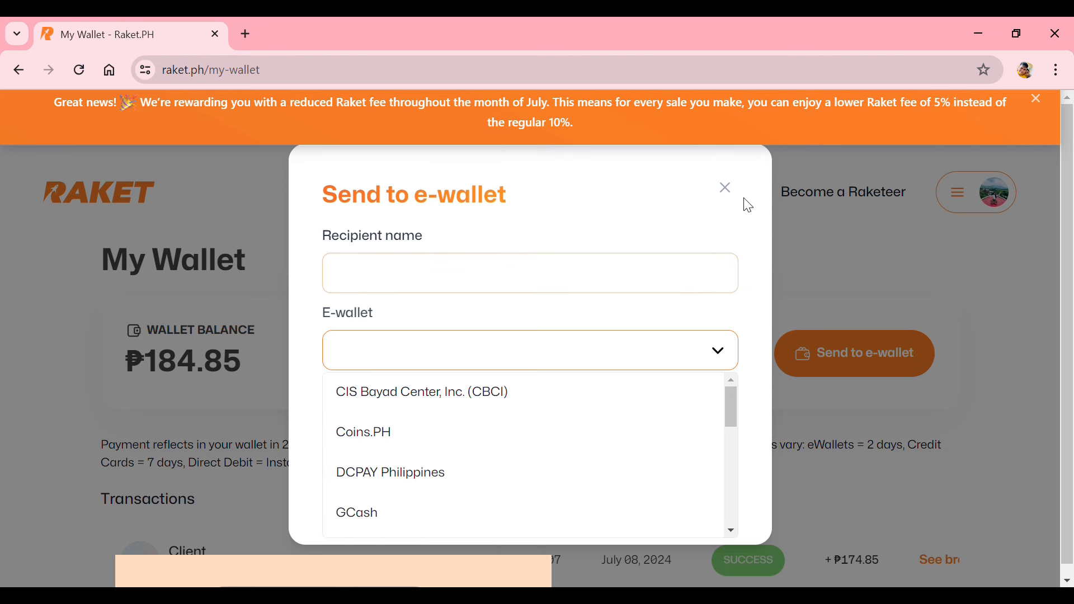
{"action": "left_click", "coordinate": [727, 188]}
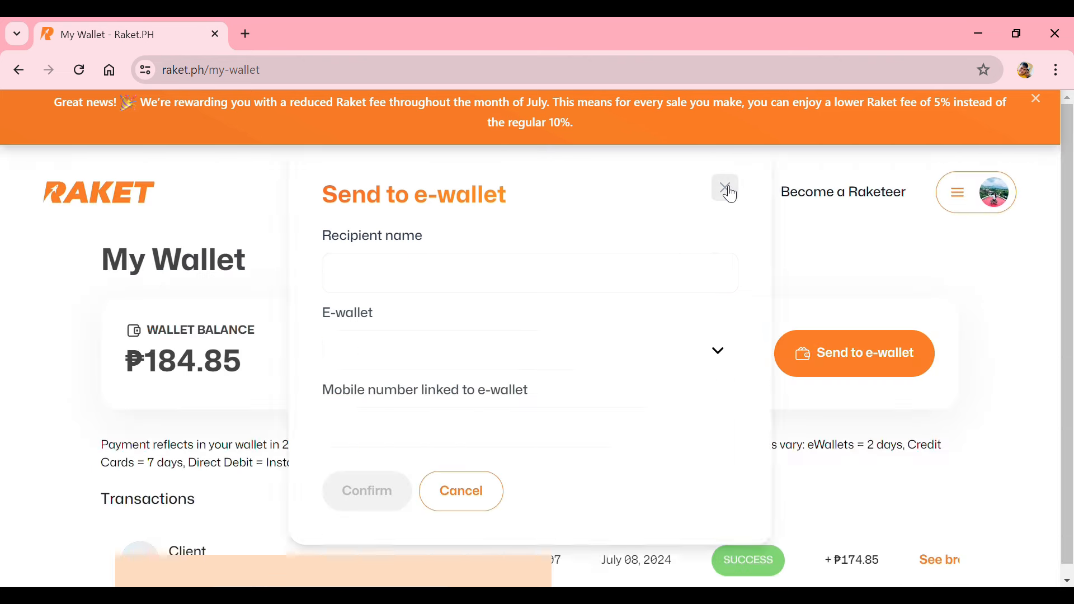